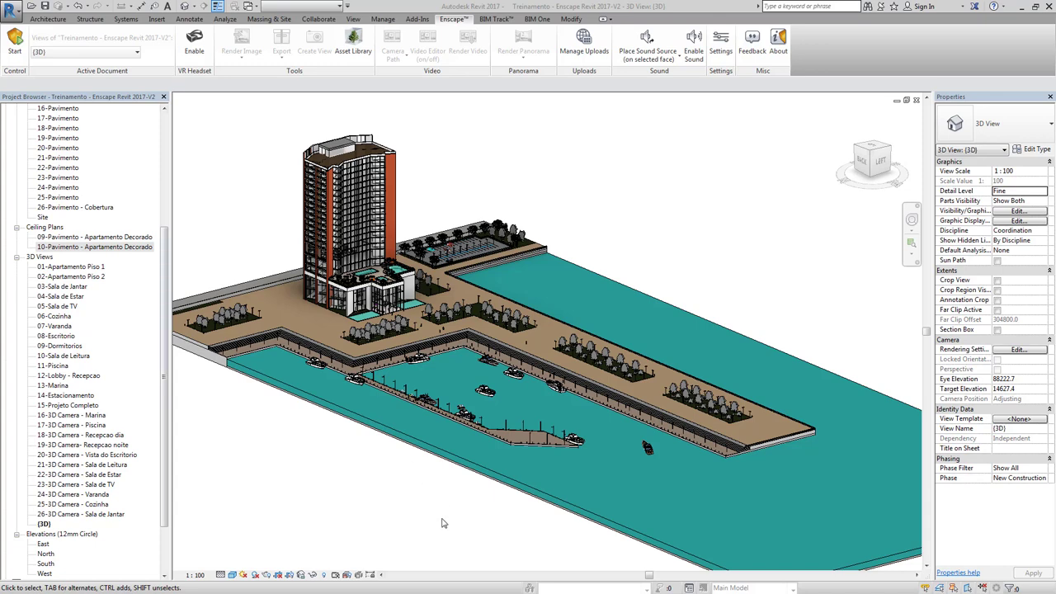
Zoom in on the marina's boats and pier in the default 3D view.
{"action": "scroll", "coordinate": [545, 427], "scroll_direction": "up", "scroll_amount": 1}
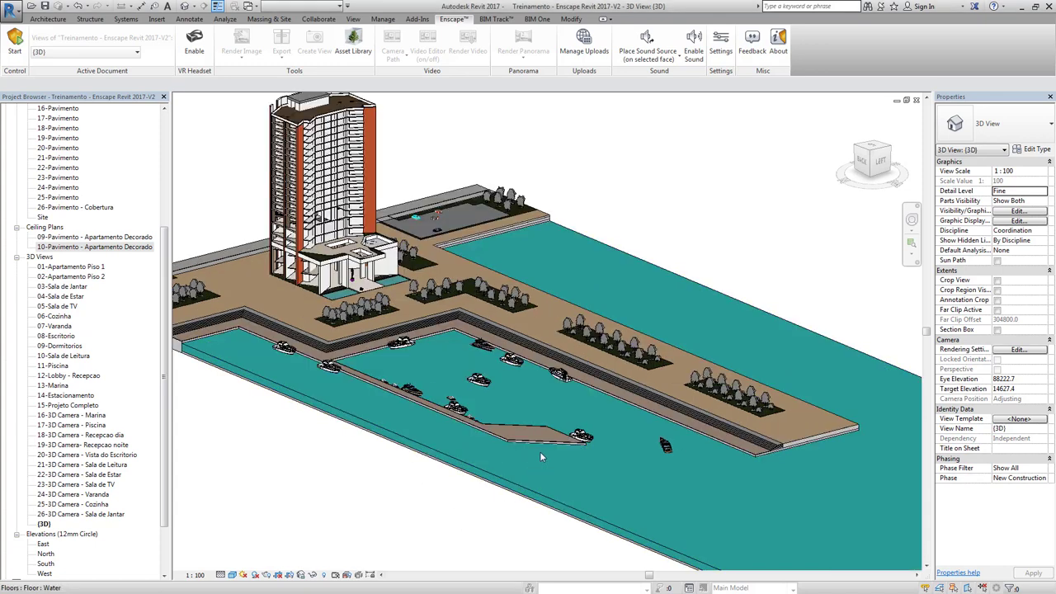
{"action": "scroll", "coordinate": [545, 428], "scroll_direction": "up", "scroll_amount": 2}
{"action": "scroll", "coordinate": [545, 428], "scroll_direction": "up", "scroll_amount": 2}
{"action": "scroll", "coordinate": [546, 428], "scroll_direction": "up", "scroll_amount": 2}
{"action": "scroll", "coordinate": [546, 426], "scroll_direction": "up", "scroll_amount": 1}
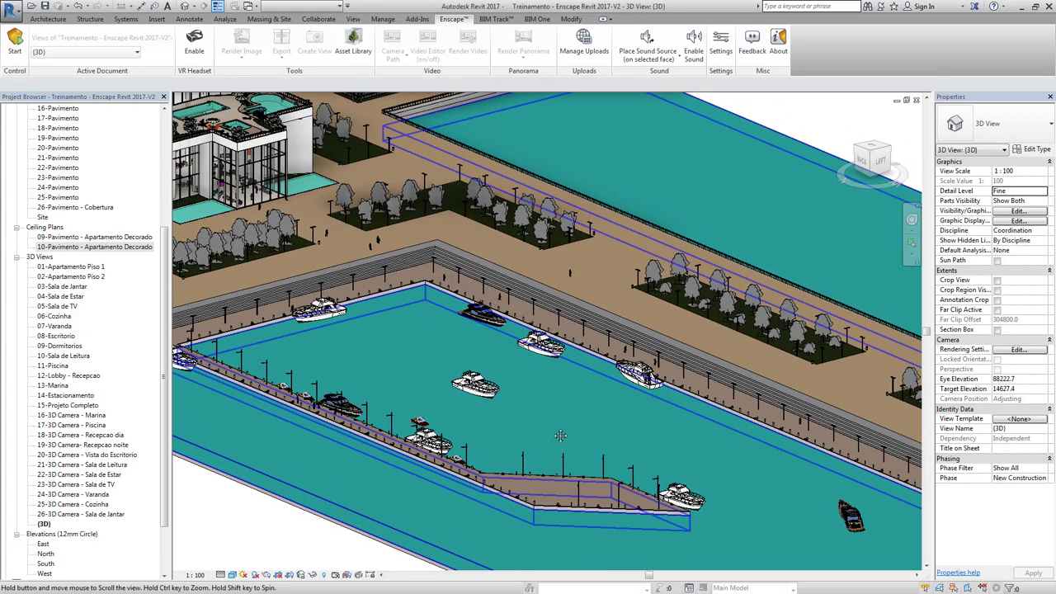
{"action": "scroll", "coordinate": [546, 420], "scroll_direction": "up", "scroll_amount": 2}
{"action": "scroll", "coordinate": [546, 415], "scroll_direction": "up", "scroll_amount": 1}
{"action": "scroll", "coordinate": [577, 396], "scroll_direction": "up", "scroll_amount": 1}
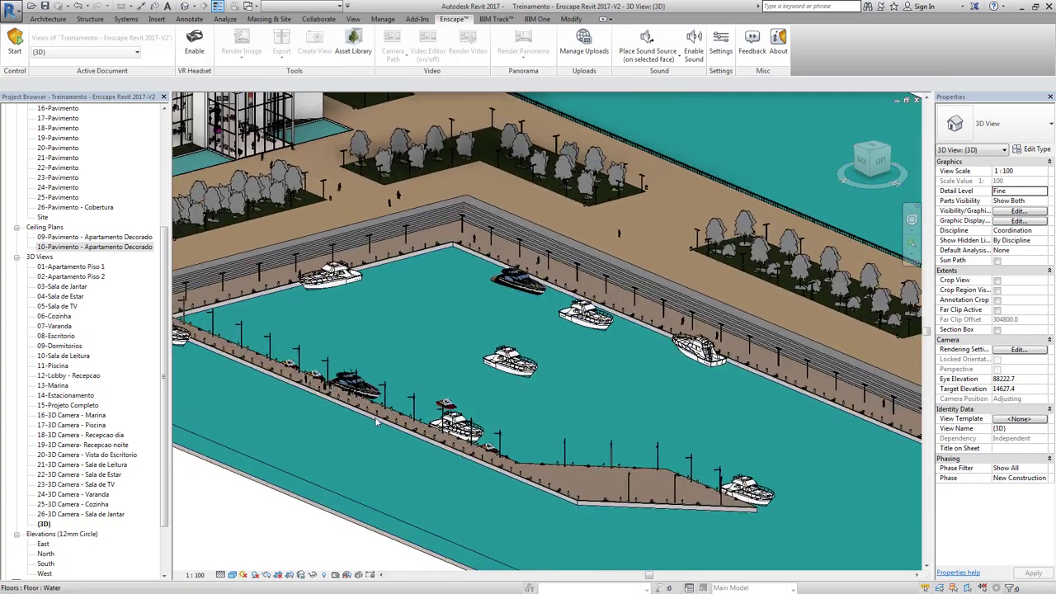
{"action": "scroll", "coordinate": [643, 363], "scroll_direction": "up", "scroll_amount": 2}
{"action": "scroll", "coordinate": [710, 330], "scroll_direction": "up", "scroll_amount": 2}
{"action": "scroll", "coordinate": [709, 330], "scroll_direction": "down", "scroll_amount": 2}
{"action": "scroll", "coordinate": [644, 347], "scroll_direction": "down", "scroll_amount": 2}
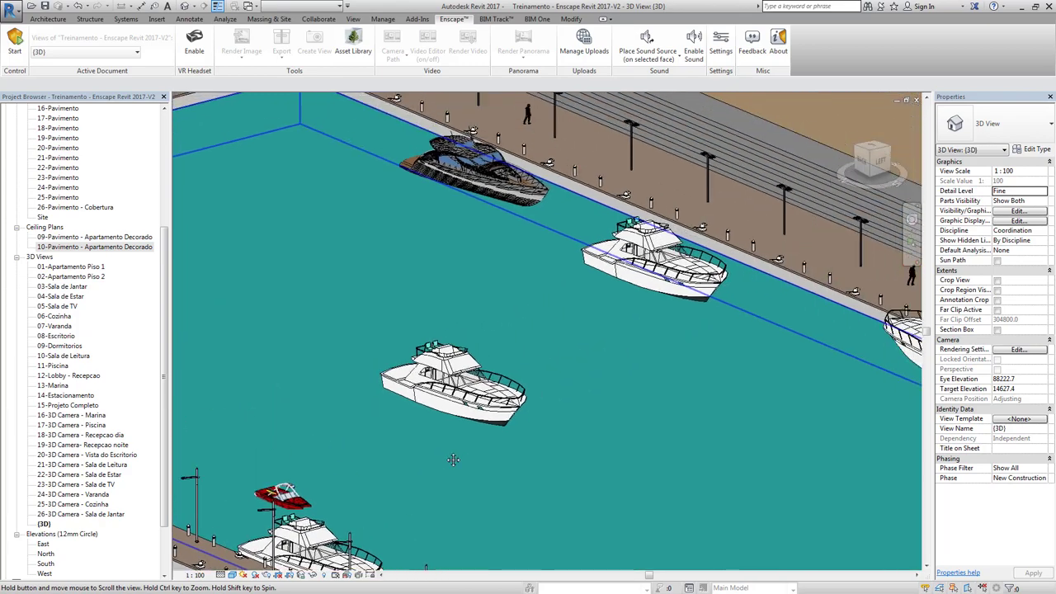
{"action": "scroll", "coordinate": [512, 347], "scroll_direction": "down", "scroll_amount": 2}
{"action": "scroll", "coordinate": [607, 390], "scroll_direction": "down", "scroll_amount": 1}
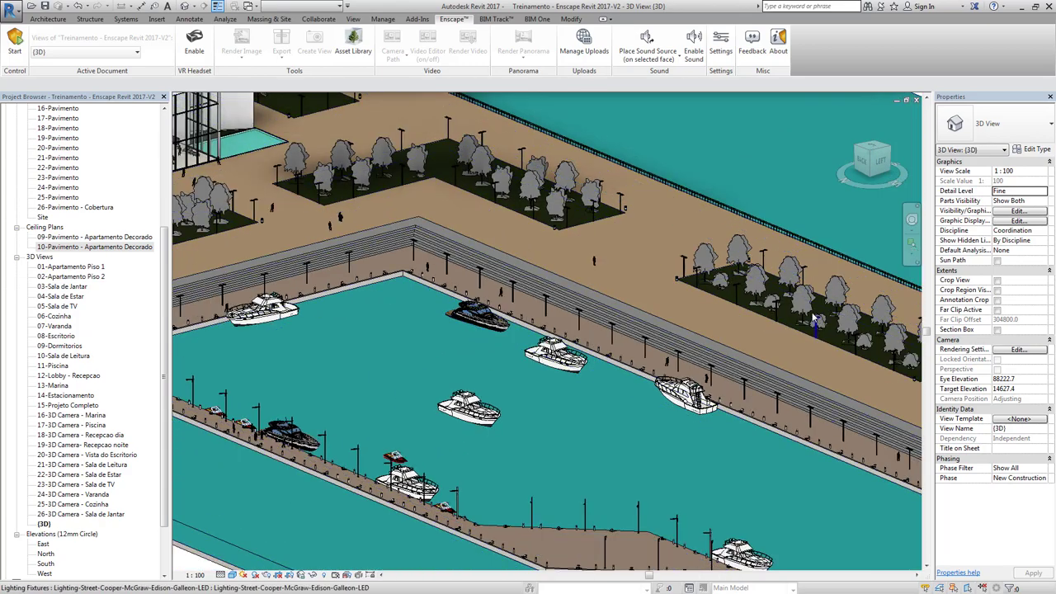
Orbit and pan toward the tower's lobby and quay planters.
{"action": "mouse_move", "coordinate": [477, 173]}
{"action": "middle_mouse_down"}
{"action": "mouse_move", "coordinate": [380, 165]}
{"action": "mouse_move", "coordinate": [497, 399]}
{"action": "mouse_move", "coordinate": [478, 333]}
{"action": "middle_mouse_up"}
{"action": "scroll", "coordinate": [477, 332], "scroll_direction": "up", "scroll_amount": 2}
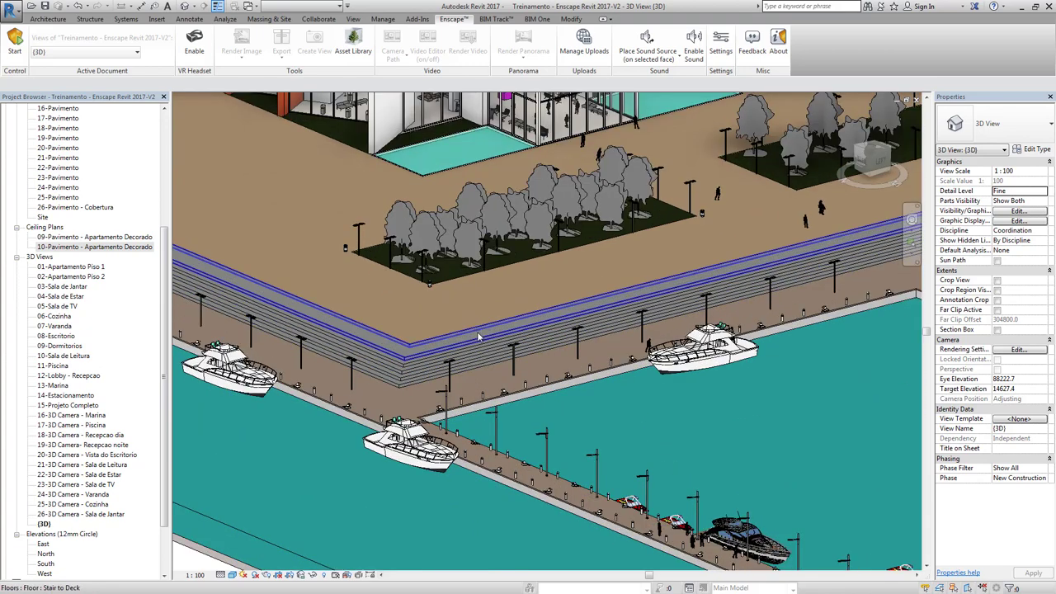
{"action": "scroll", "coordinate": [488, 320], "scroll_direction": "down", "scroll_amount": 2}
{"action": "middle_click_drag", "start_coordinate": [486, 229], "coordinate": [502, 365]}
{"action": "scroll", "coordinate": [502, 365], "scroll_direction": "up", "scroll_amount": 2}
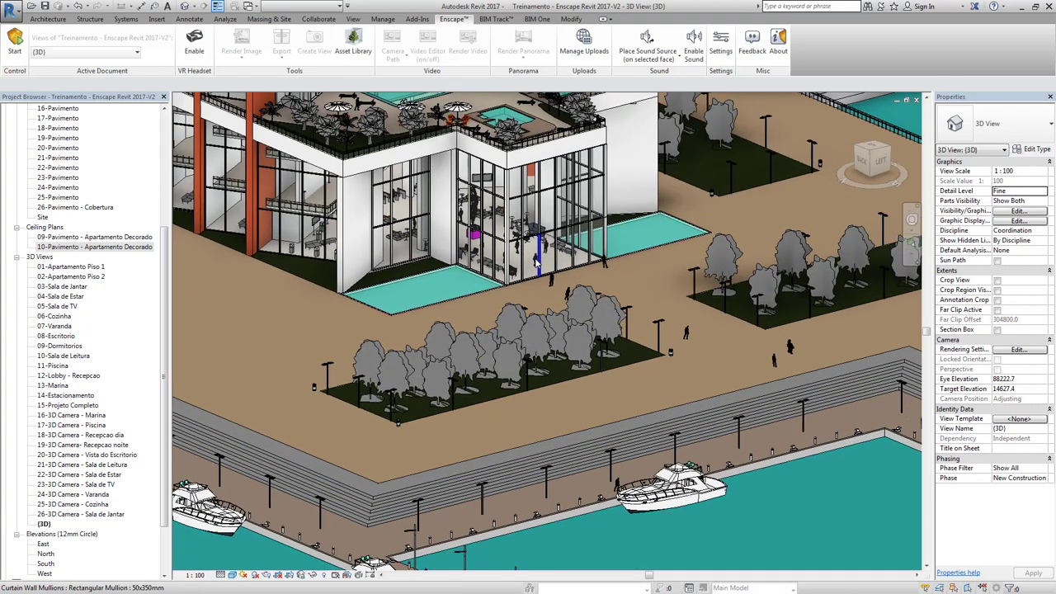
Select the person figure at the lobby entrance and pan toward the parking lot.
{"action": "left_click", "coordinate": [535, 259]}
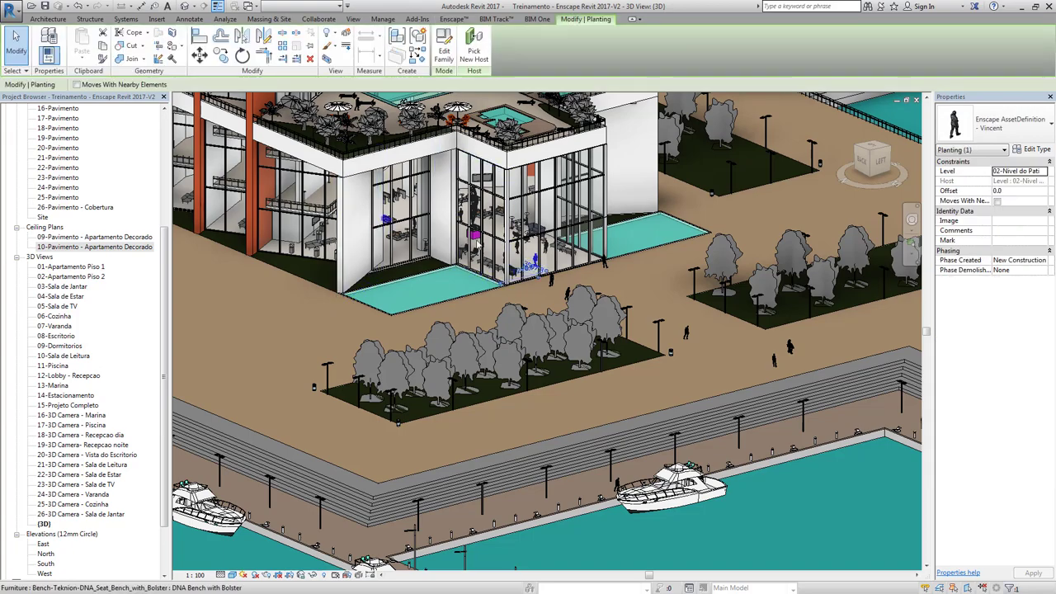
{"action": "mouse_move", "coordinate": [640, 309]}
{"action": "middle_mouse_down"}
{"action": "mouse_move", "coordinate": [650, 341]}
{"action": "mouse_move", "coordinate": [605, 408]}
{"action": "mouse_move", "coordinate": [582, 512]}
{"action": "middle_mouse_up"}
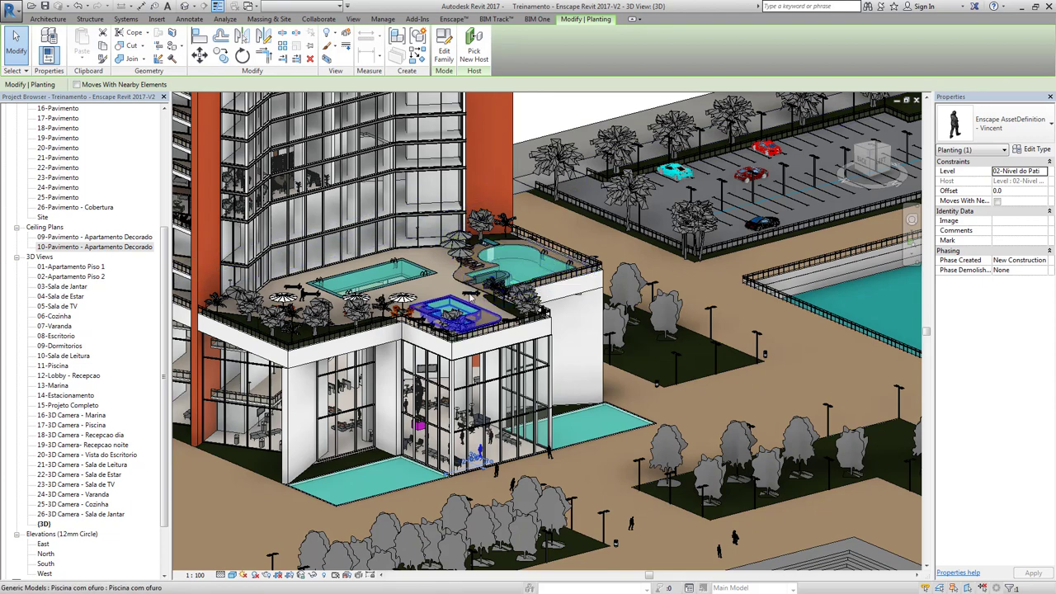
{"action": "middle_click_drag", "start_coordinate": [584, 120], "coordinate": [528, 153]}
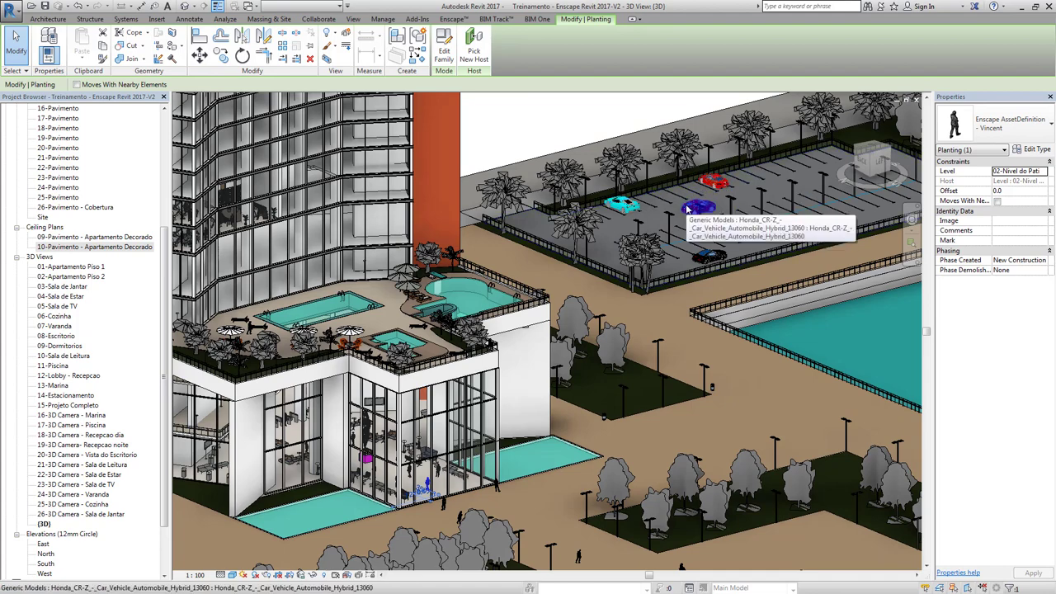
Orbit to the tower's other side and zoom in on the pool terrace and balconies.
{"action": "mouse_move", "coordinate": [687, 210]}
{"action": "middle_mouse_down", "text": "shift"}
{"action": "mouse_move", "coordinate": [625, 373]}
{"action": "mouse_move", "coordinate": [641, 388]}
{"action": "middle_mouse_up", "text": "shift"}
{"action": "scroll", "coordinate": [413, 272], "scroll_direction": "up", "scroll_amount": 3}
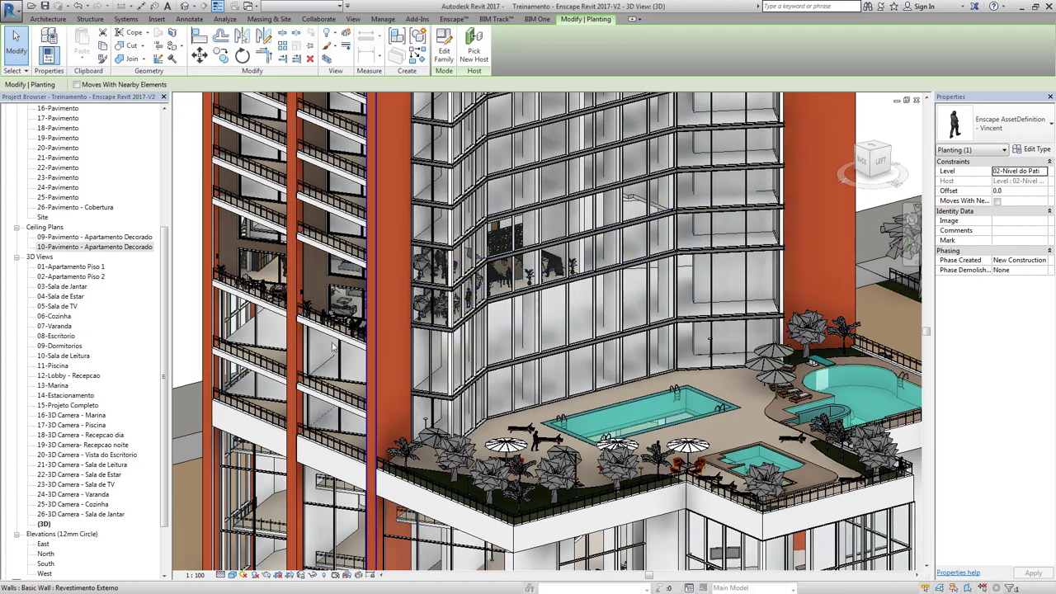
{"action": "scroll", "coordinate": [382, 321], "scroll_direction": "up", "scroll_amount": 1}
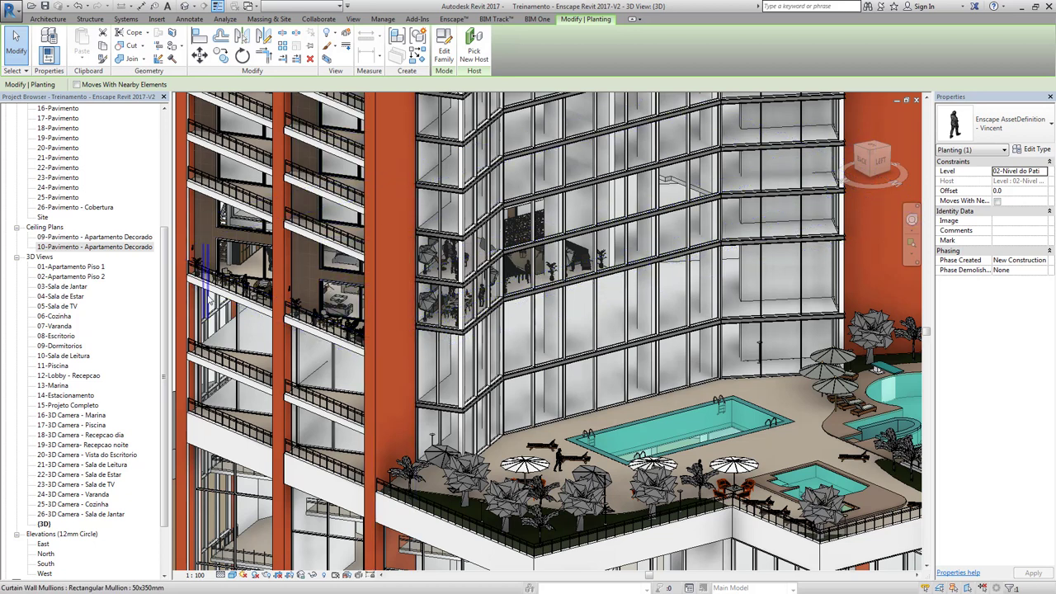
Open the 02-Nivel do Patio floor plan and zoom over the marina and building entrance.
{"action": "left_click", "coordinate": [95, 246]}
{"action": "scroll", "coordinate": [95, 272], "scroll_direction": "up", "scroll_amount": 3}
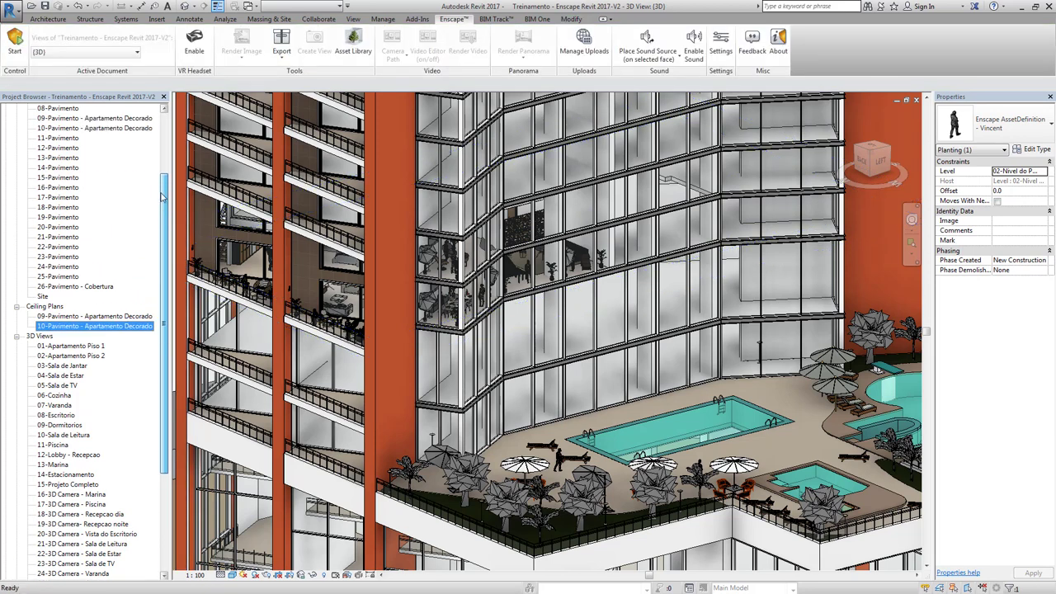
{"action": "scroll", "coordinate": [83, 330], "scroll_direction": "up", "scroll_amount": 3}
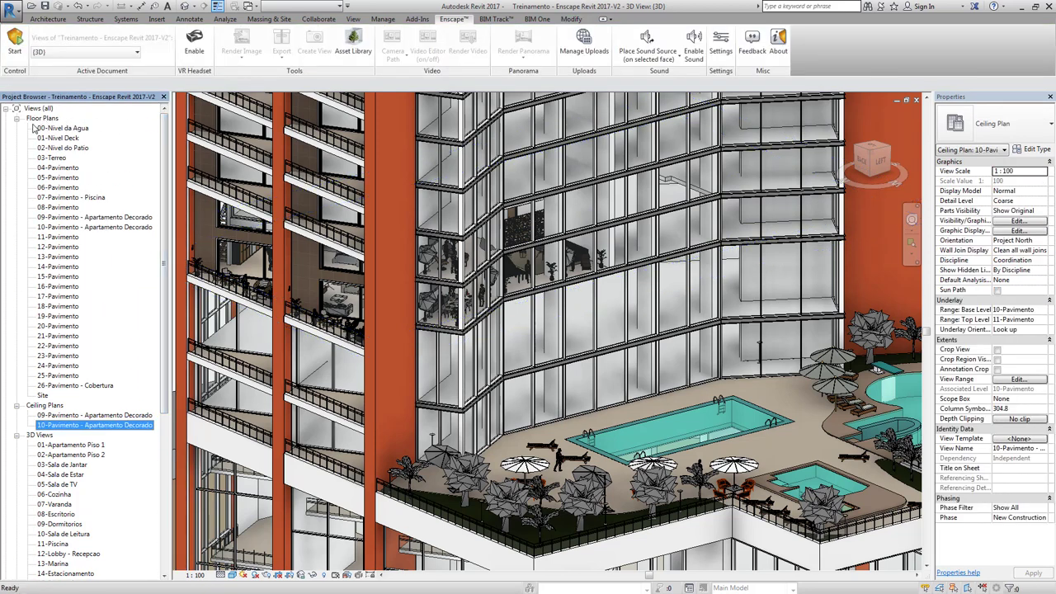
{"action": "double_click", "coordinate": [82, 149]}
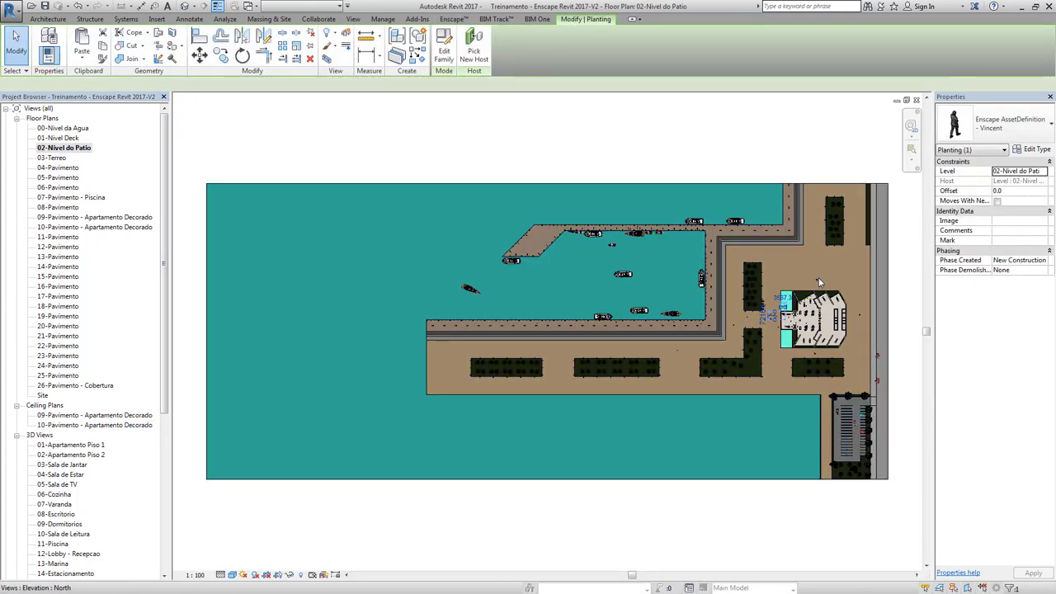
{"action": "scroll", "coordinate": [817, 325], "scroll_direction": "up", "scroll_amount": 5}
{"action": "scroll", "coordinate": [812, 334], "scroll_direction": "up", "scroll_amount": 2}
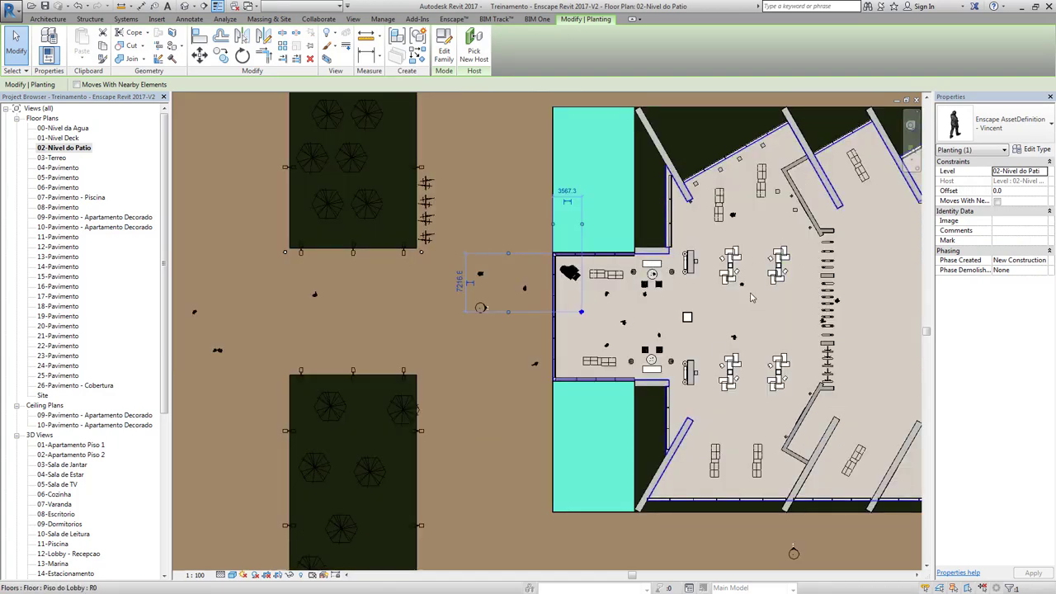
{"action": "scroll", "coordinate": [726, 306], "scroll_direction": "down", "scroll_amount": 3}
{"action": "scroll", "coordinate": [693, 313], "scroll_direction": "down", "scroll_amount": 3}
{"action": "scroll", "coordinate": [677, 322], "scroll_direction": "down", "scroll_amount": 1}
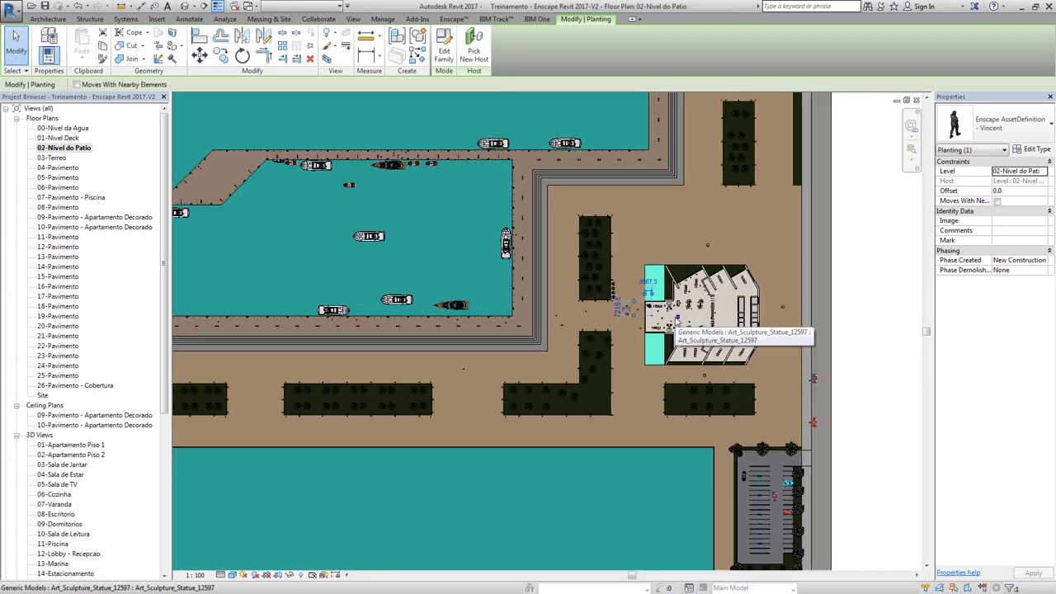
{"action": "scroll", "coordinate": [675, 321], "scroll_direction": "down", "scroll_amount": 2}
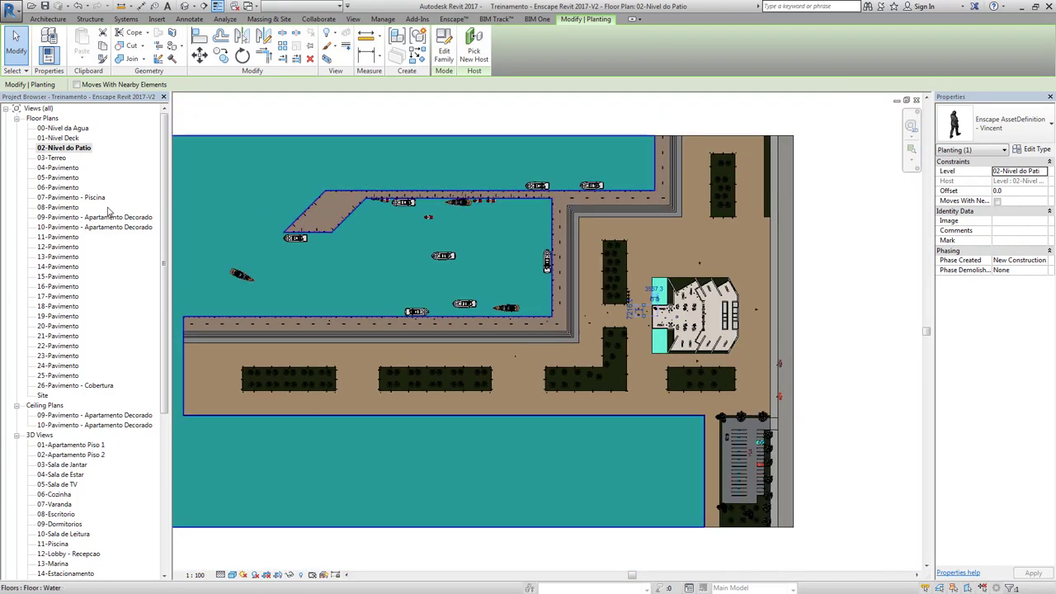
Open the 07-Pavimento - Piscina floor plan and zoom in on the pool deck.
{"action": "double_click", "coordinate": [97, 198]}
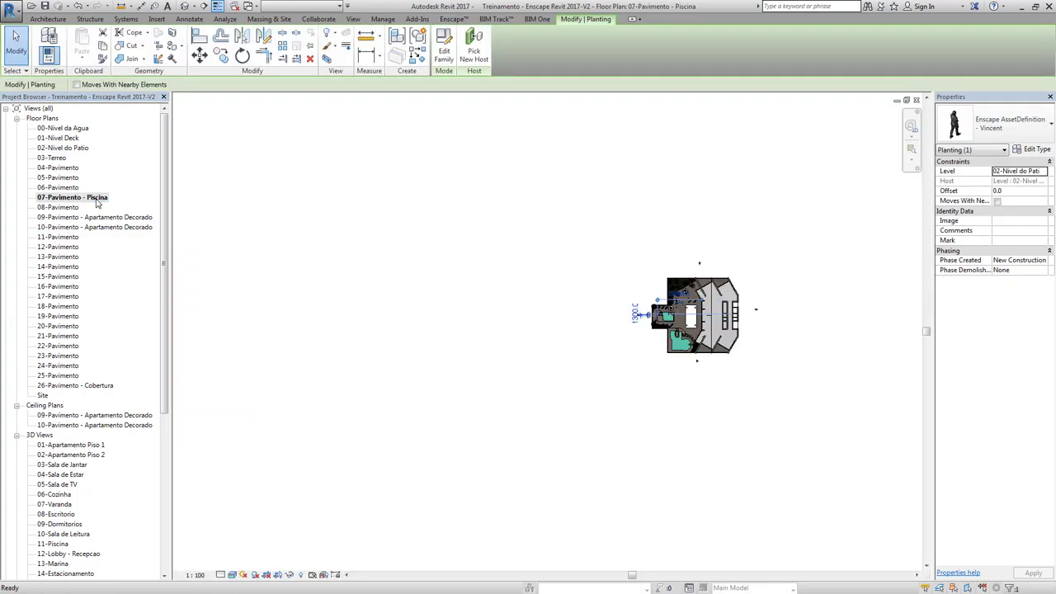
{"action": "scroll", "coordinate": [724, 320], "scroll_direction": "up", "scroll_amount": 2}
{"action": "scroll", "coordinate": [725, 320], "scroll_direction": "up", "scroll_amount": 2}
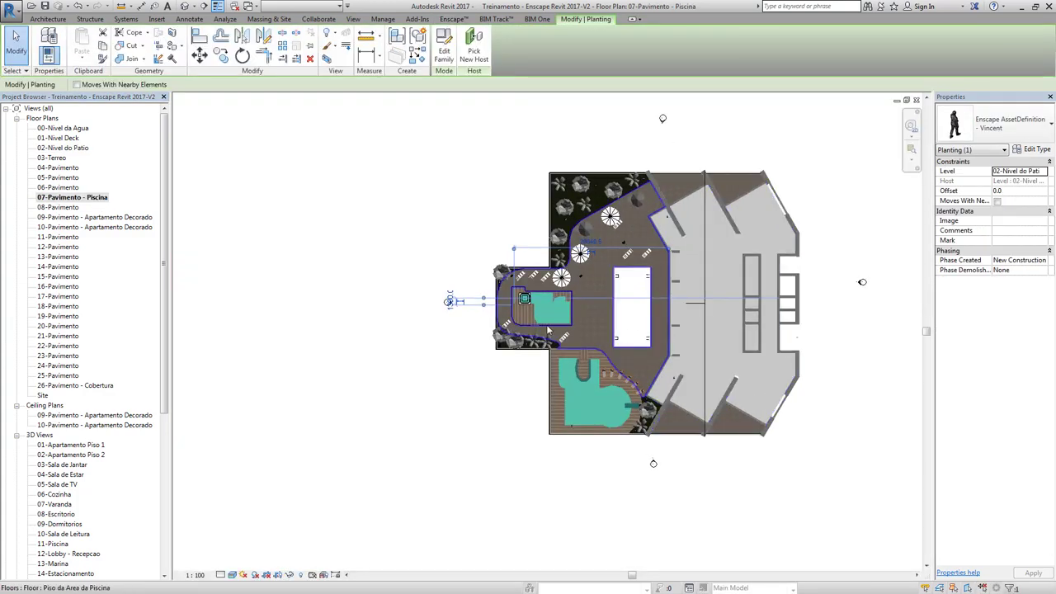
{"action": "scroll", "coordinate": [725, 320], "scroll_direction": "up", "scroll_amount": 2}
Deselect the person figure, centre the pool deck, and highlight the 09 and 10 apartment plans.
{"action": "left_click", "coordinate": [373, 457]}
{"action": "middle_click_drag", "start_coordinate": [385, 460], "coordinate": [289, 448]}
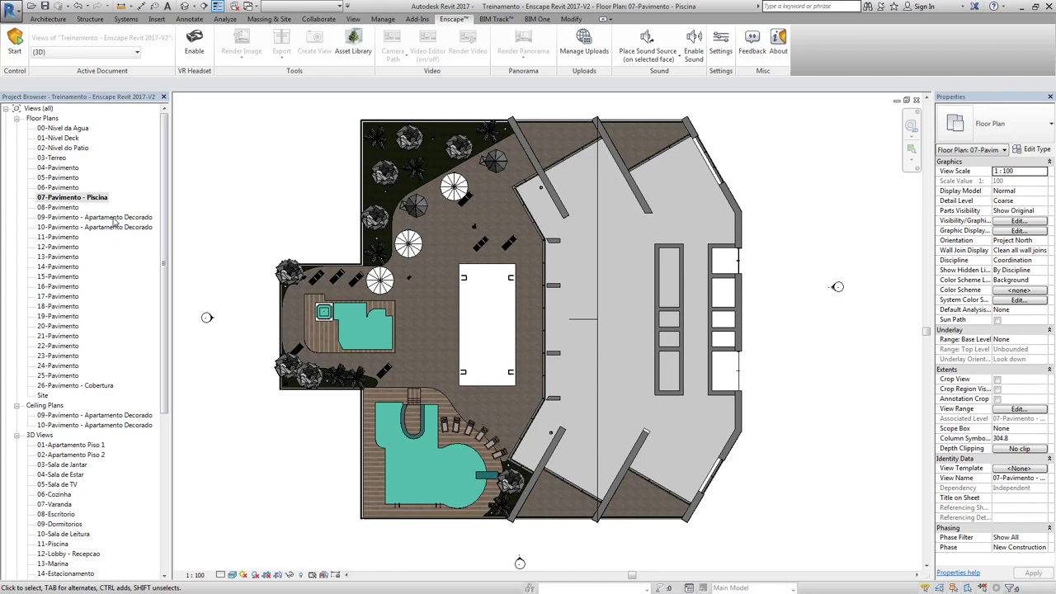
{"action": "left_click", "coordinate": [107, 219]}
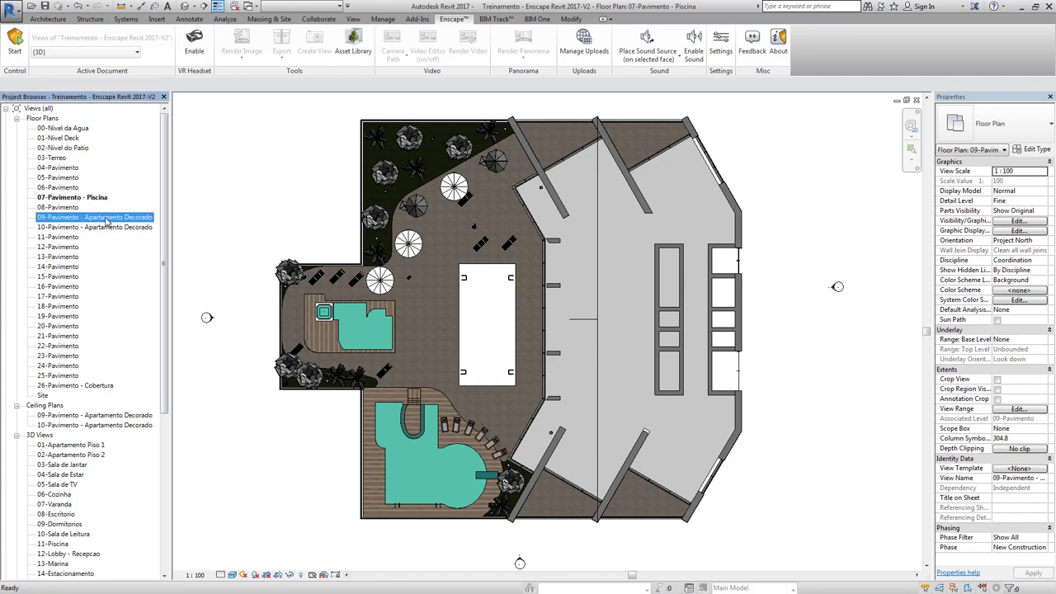
{"action": "left_click", "coordinate": [107, 228]}
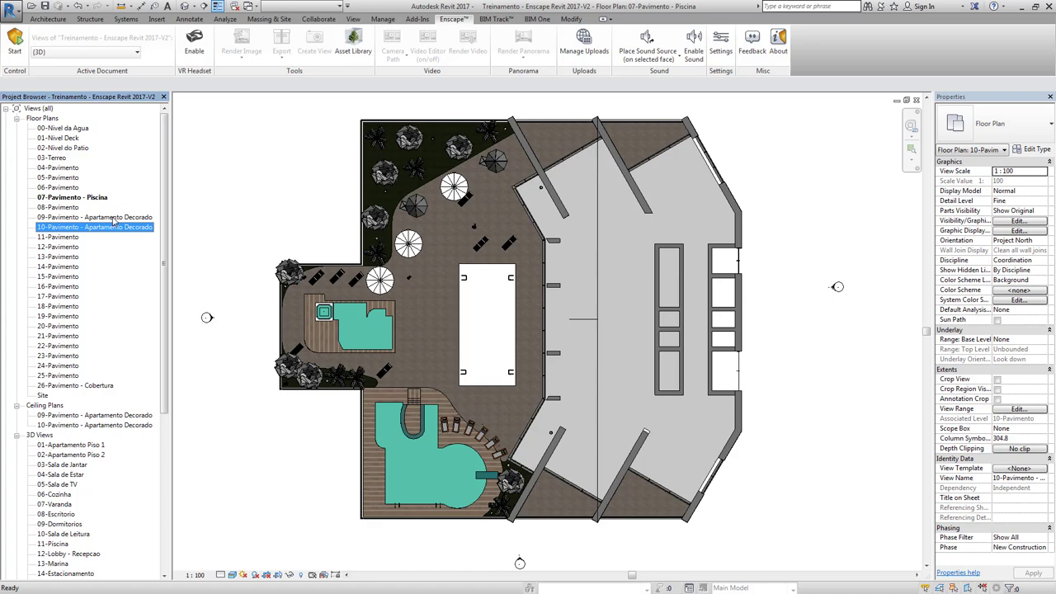
Open the 09-Pavimento - Apartamento Decorado plan and zoom around its living room, kitchen and balconies.
{"action": "double_click", "coordinate": [113, 218]}
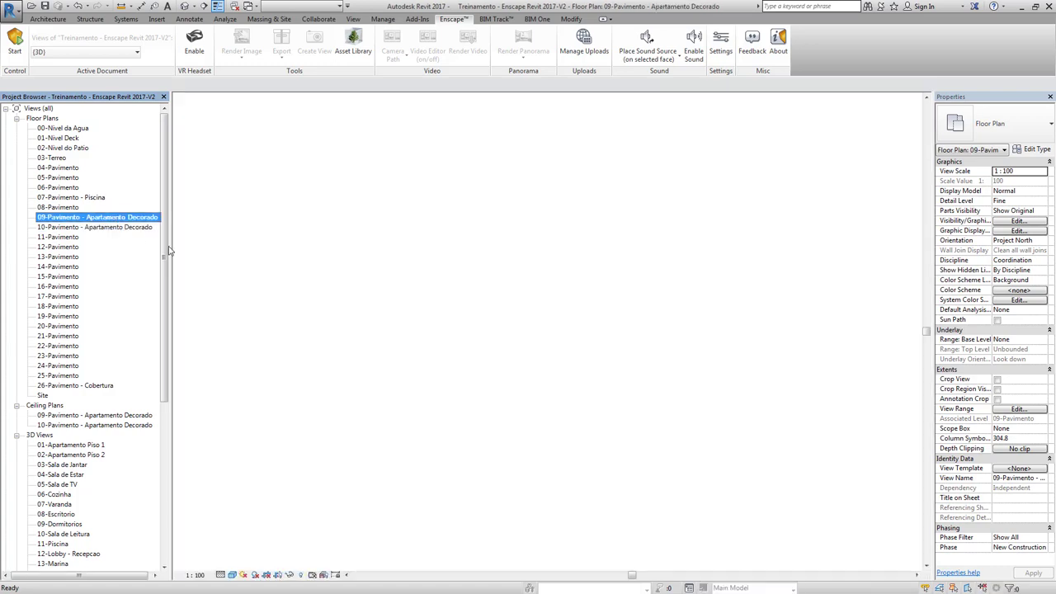
{"action": "scroll", "coordinate": [346, 360], "scroll_direction": "up", "scroll_amount": 1}
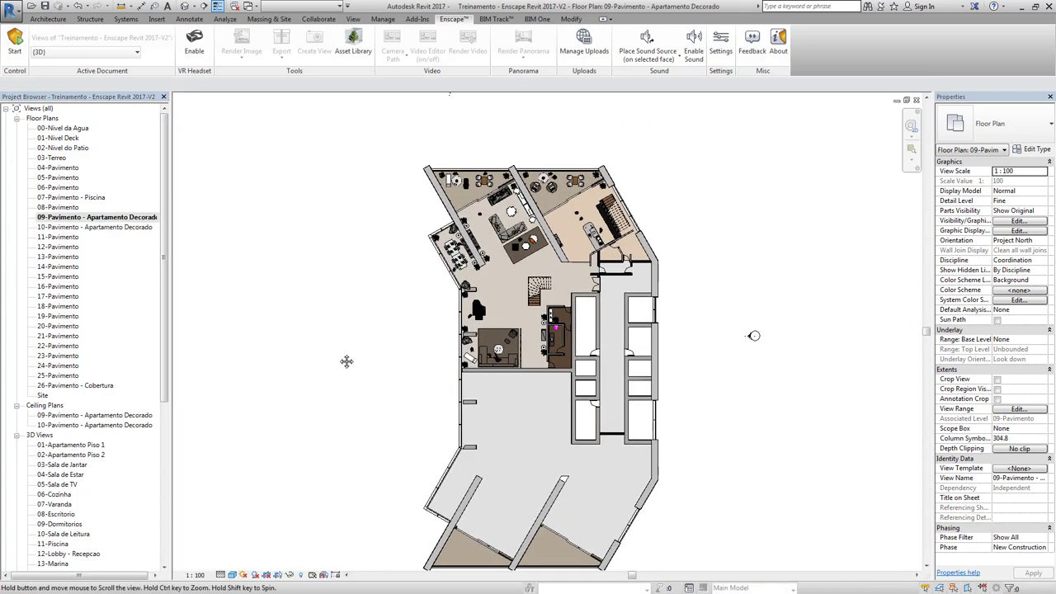
{"action": "scroll", "coordinate": [462, 330], "scroll_direction": "up", "scroll_amount": 2}
{"action": "scroll", "coordinate": [528, 272], "scroll_direction": "up", "scroll_amount": 2}
{"action": "scroll", "coordinate": [542, 259], "scroll_direction": "up", "scroll_amount": 1}
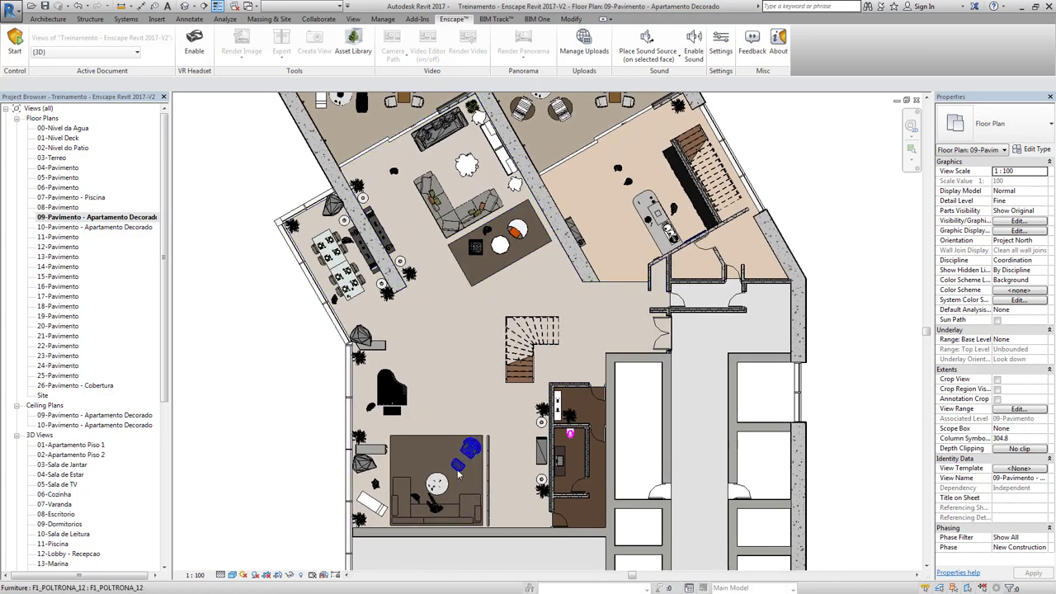
{"action": "scroll", "coordinate": [486, 392], "scroll_direction": "up", "scroll_amount": 1}
{"action": "scroll", "coordinate": [424, 379], "scroll_direction": "down", "scroll_amount": 2}
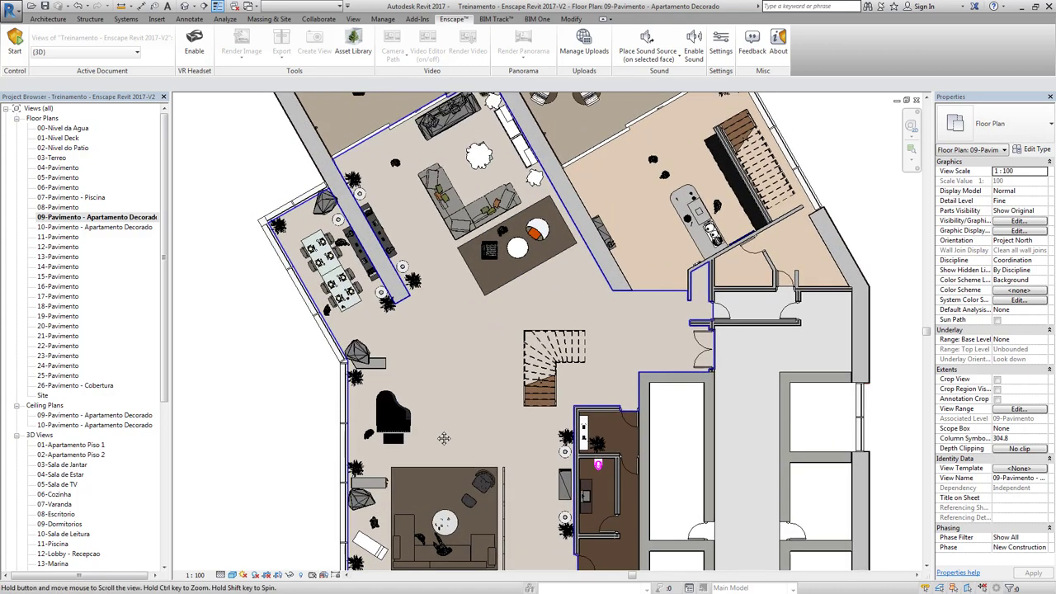
{"action": "scroll", "coordinate": [428, 311], "scroll_direction": "up", "scroll_amount": 2}
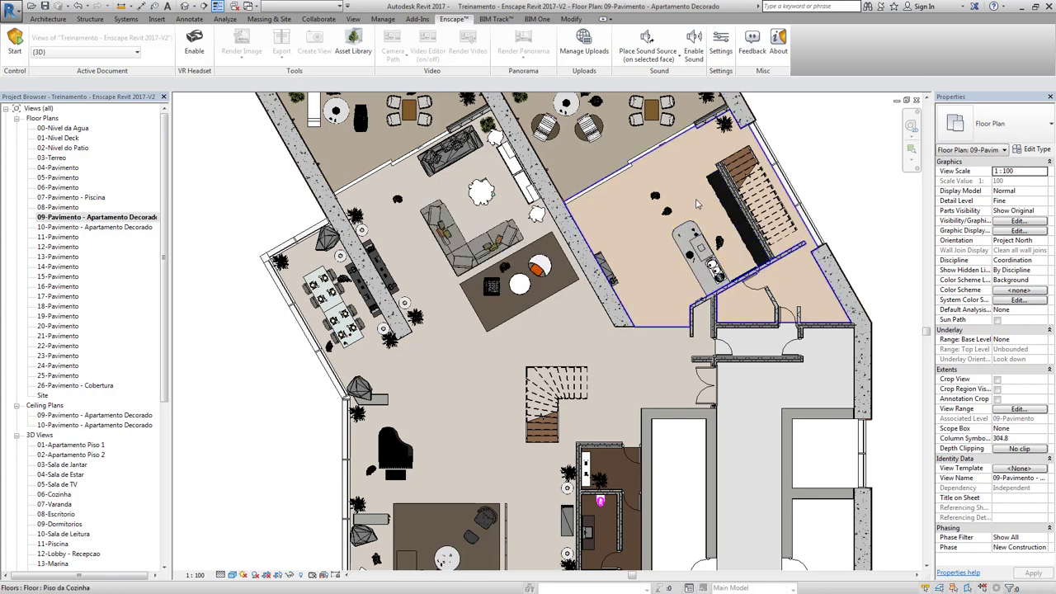
{"action": "scroll", "coordinate": [608, 470], "scroll_direction": "down", "scroll_amount": 2}
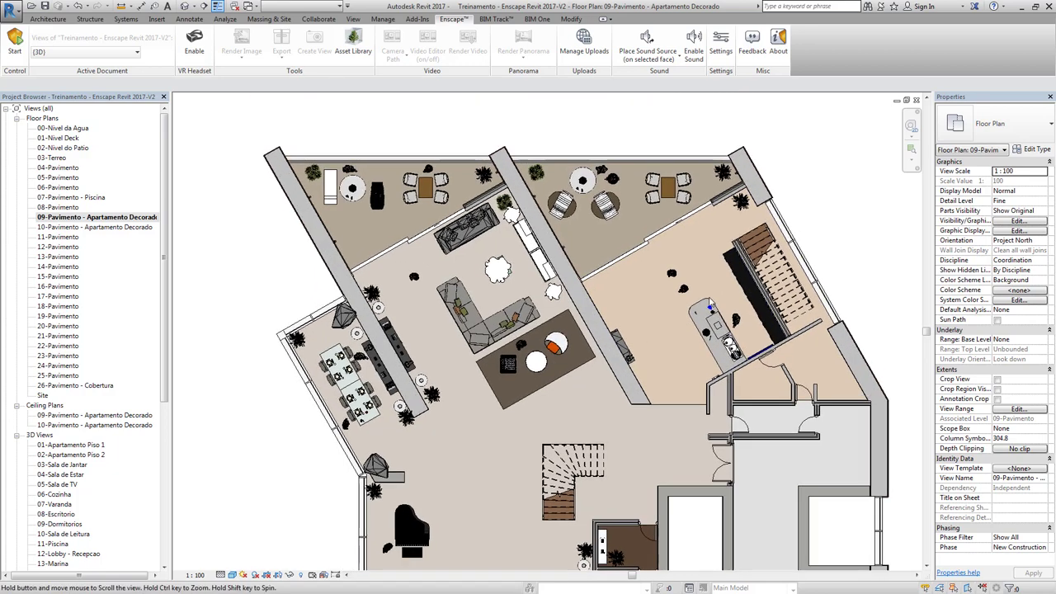
{"action": "scroll", "coordinate": [590, 402], "scroll_direction": "up", "scroll_amount": 2}
{"action": "middle_click_drag", "start_coordinate": [591, 402], "coordinate": [559, 313]}
{"action": "scroll", "coordinate": [559, 313], "scroll_direction": "down", "scroll_amount": 1}
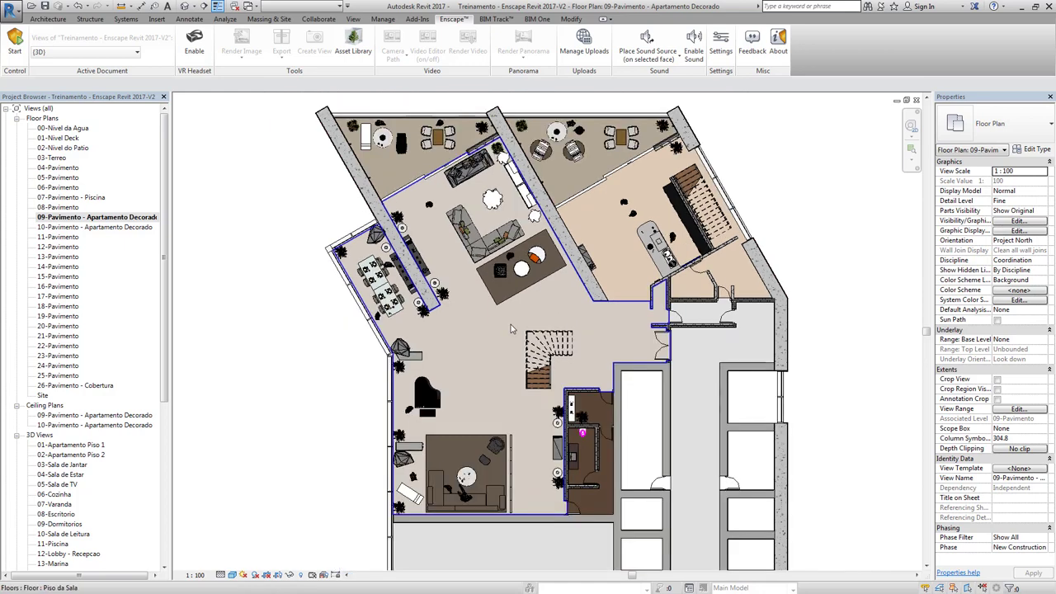
Open the 10-Pavimento floor plan, then the 09-Pavimento - Apartamento Decorado ceiling plan.
{"action": "double_click", "coordinate": [121, 228]}
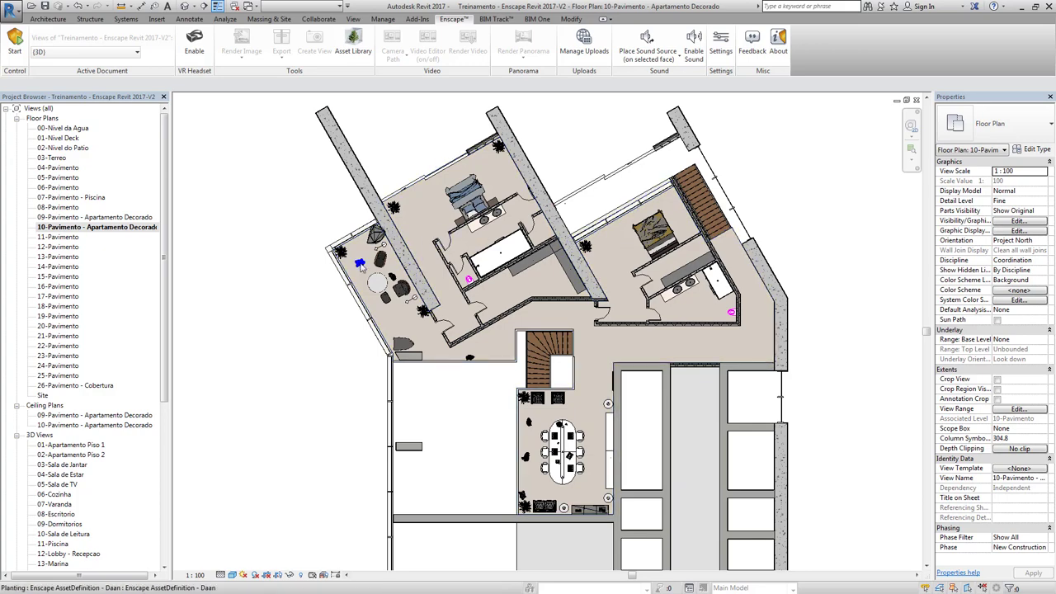
{"action": "scroll", "coordinate": [283, 378], "scroll_direction": "down", "scroll_amount": 1}
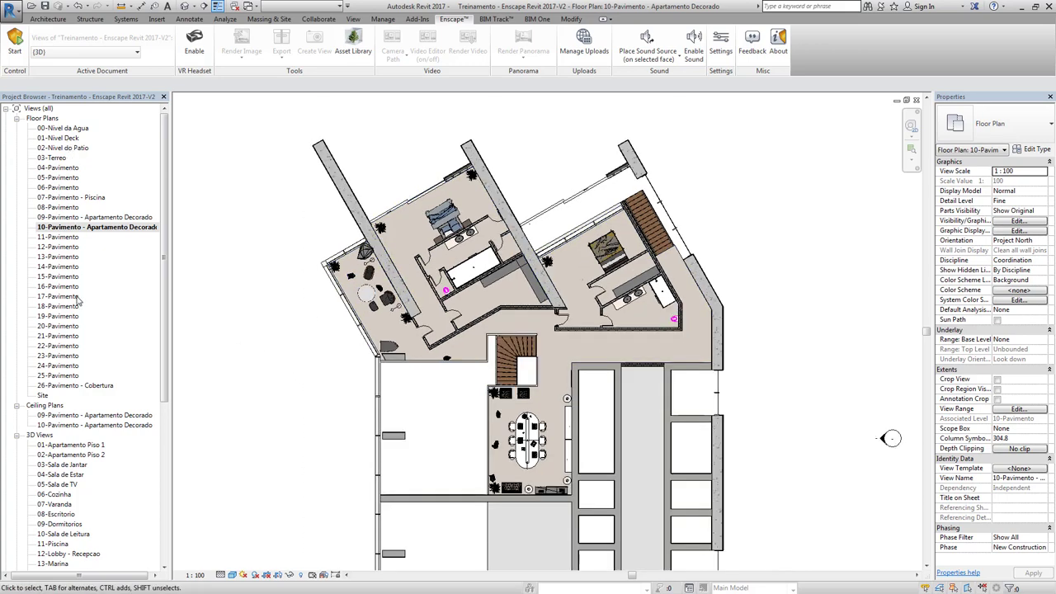
{"action": "left_click_drag", "start_coordinate": [164, 274], "coordinate": [142, 364]}
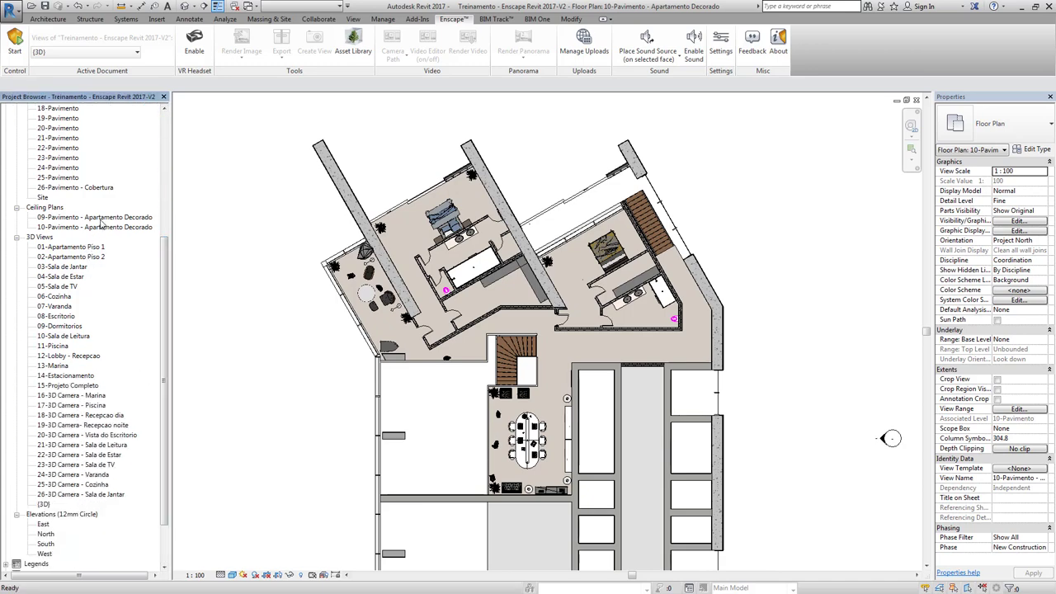
{"action": "double_click", "coordinate": [100, 217]}
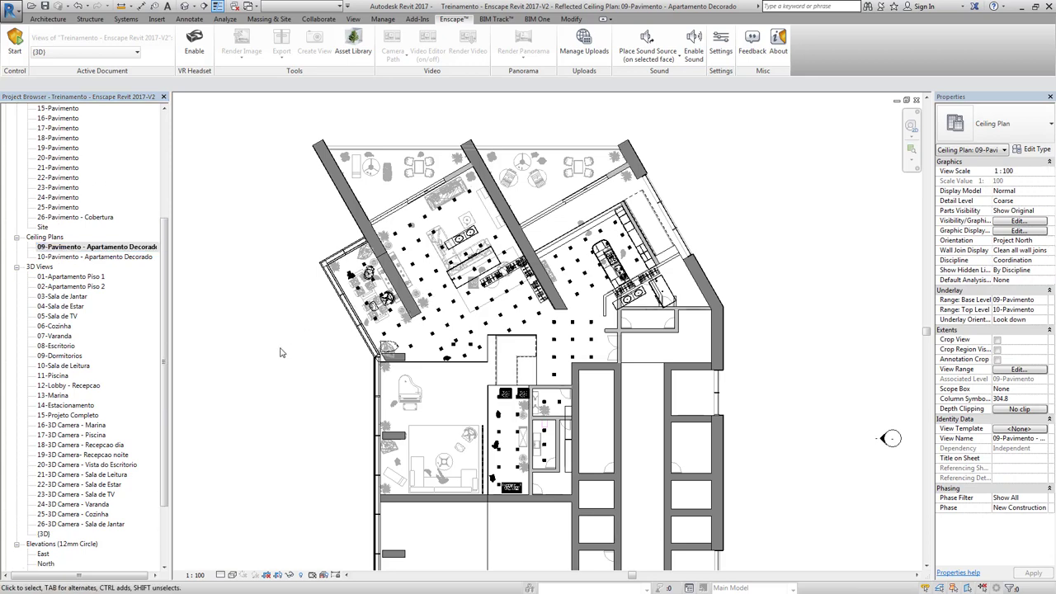
Zoom into the HUNTER RI ceiling lights, zoom back out, and select the 01-Apartamento Piso 1 view.
{"action": "scroll", "coordinate": [436, 285], "scroll_direction": "up", "scroll_amount": 5}
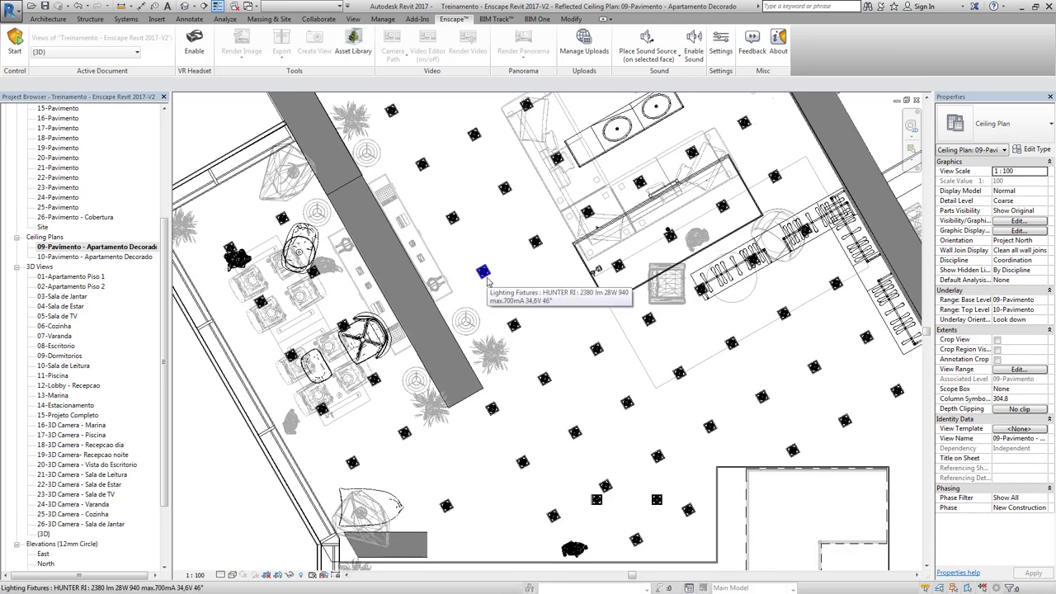
{"action": "scroll", "coordinate": [198, 363], "scroll_direction": "down", "scroll_amount": 2}
{"action": "scroll", "coordinate": [193, 363], "scroll_direction": "down", "scroll_amount": 1}
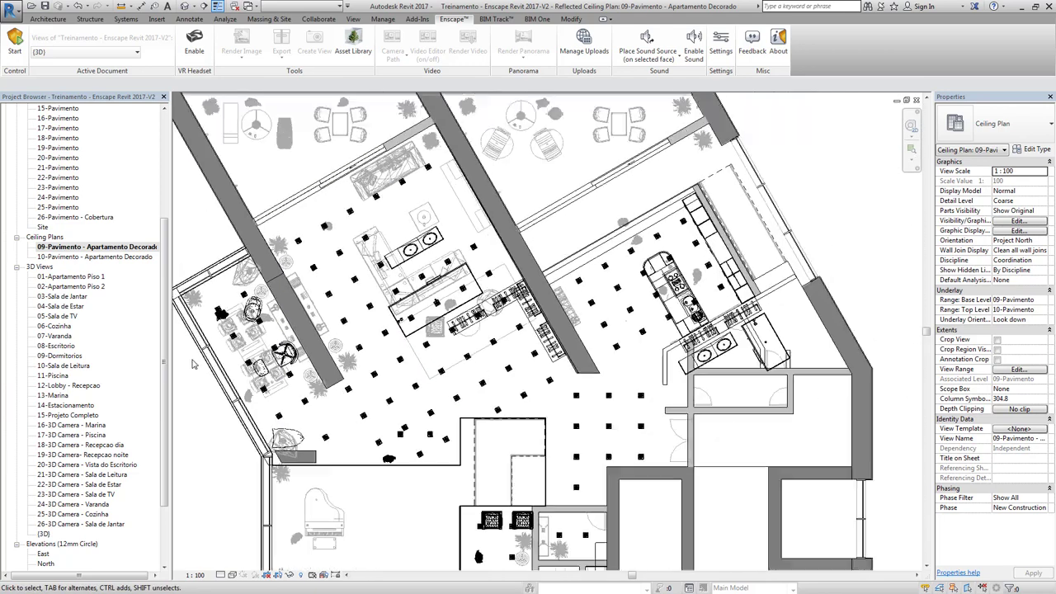
{"action": "left_click_drag", "start_coordinate": [164, 288], "coordinate": [162, 325]}
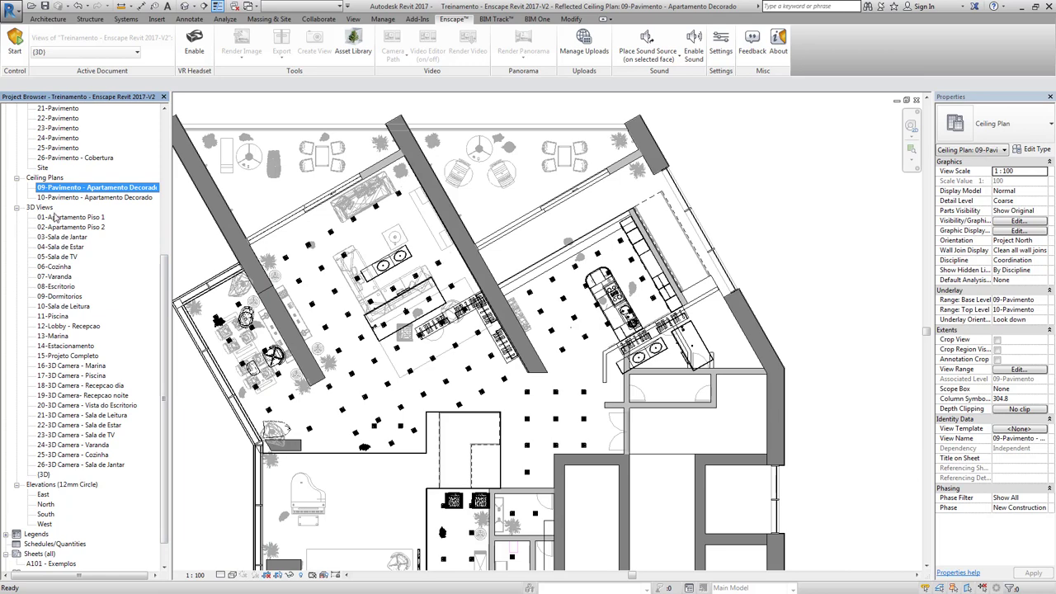
{"action": "left_click", "coordinate": [72, 218]}
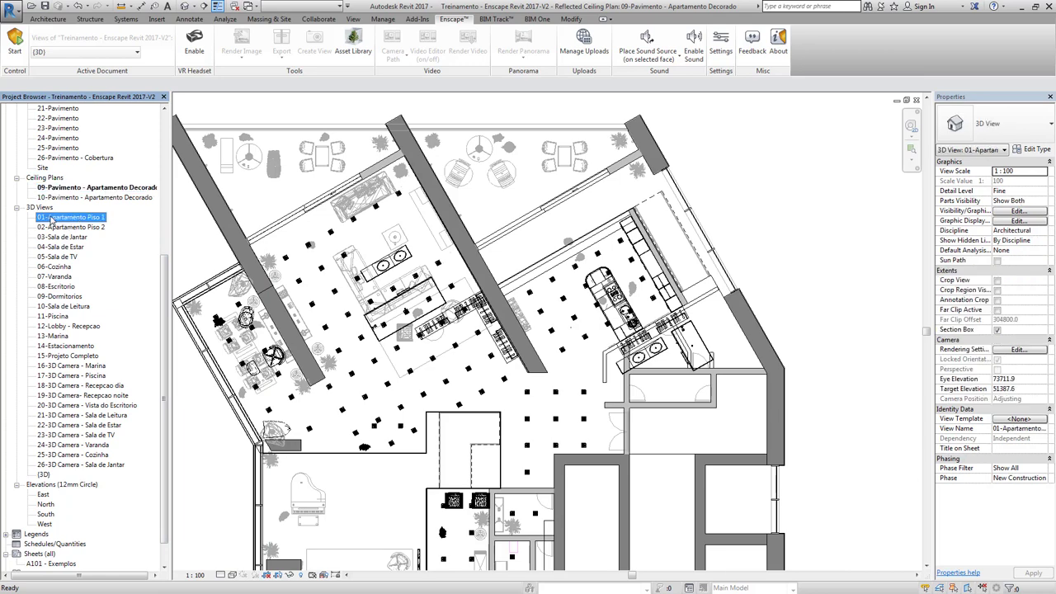
Open the 01-Apartamento Piso 1 3D view, zoom to fit with ZF, and zoom in.
{"action": "double_click", "coordinate": [53, 219]}
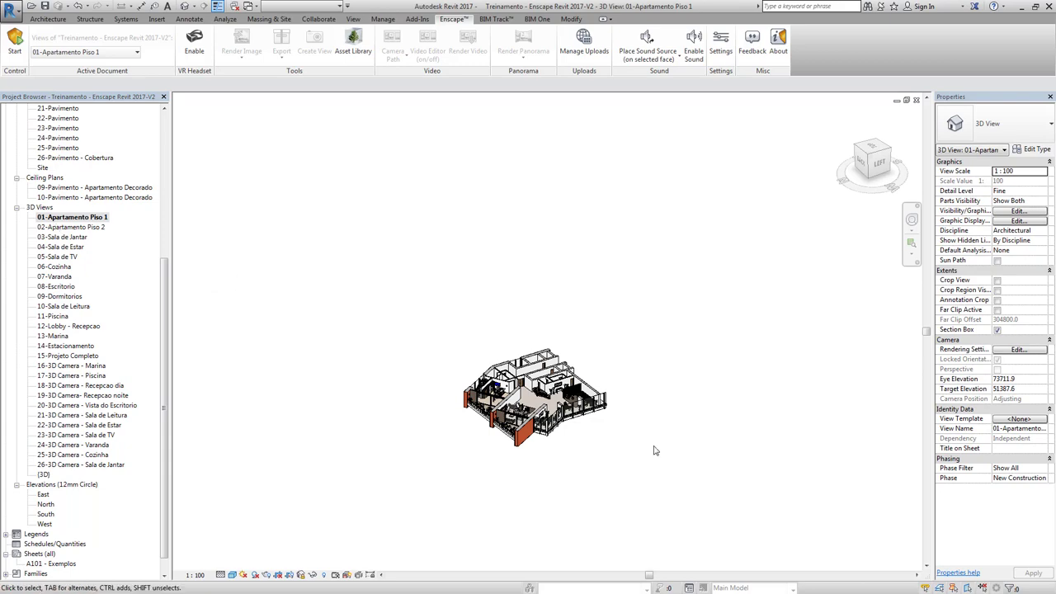
{"action": "key", "text": "z"}
{"action": "key", "text": "f"}
{"action": "scroll", "coordinate": [397, 353], "scroll_direction": "up", "scroll_amount": 2}
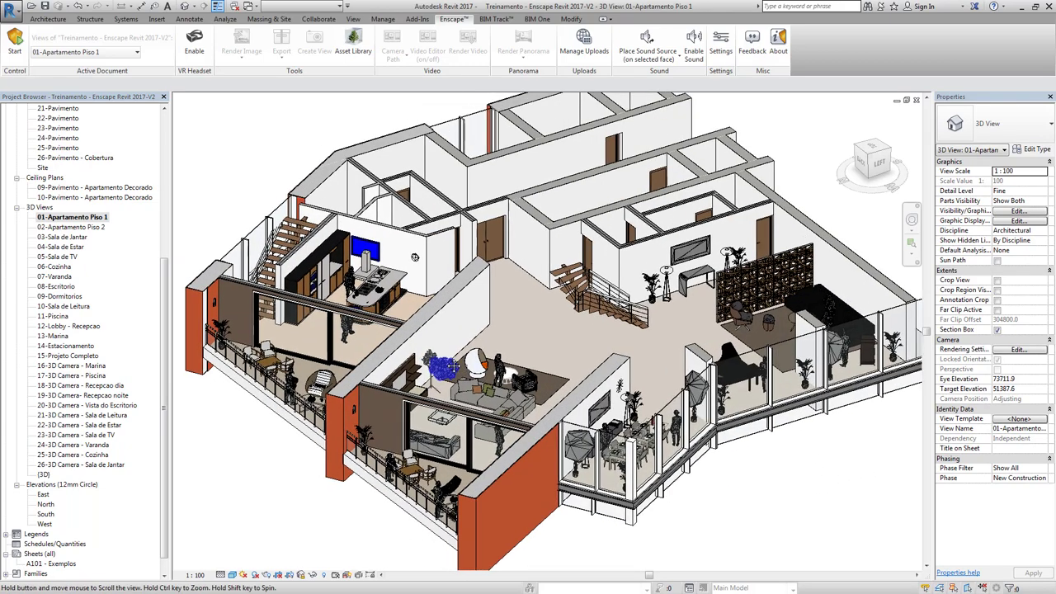
{"action": "scroll", "coordinate": [421, 357], "scroll_direction": "up", "scroll_amount": 1}
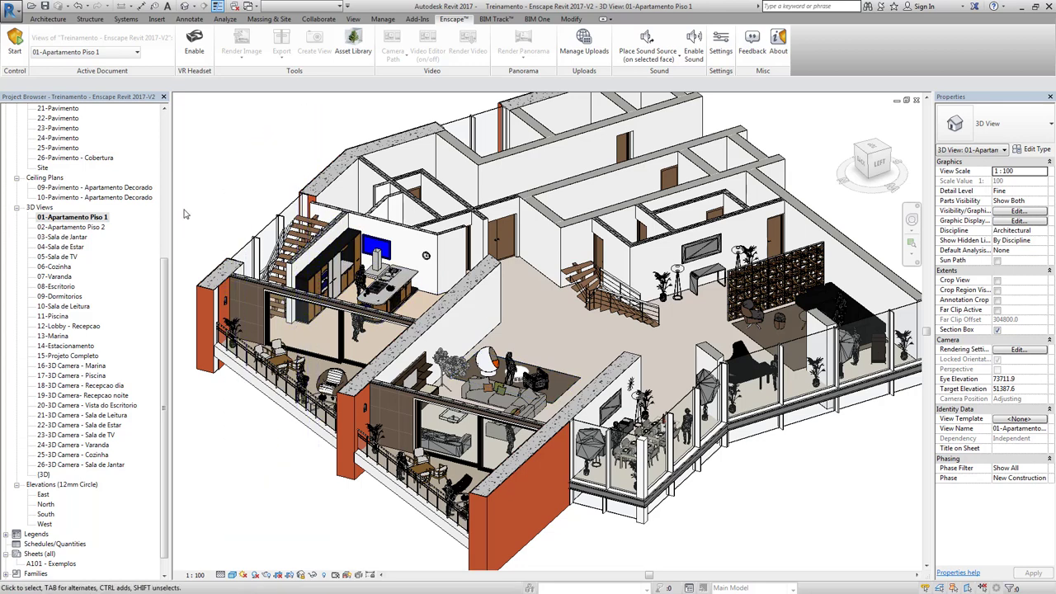
{"action": "left_click", "coordinate": [93, 231]}
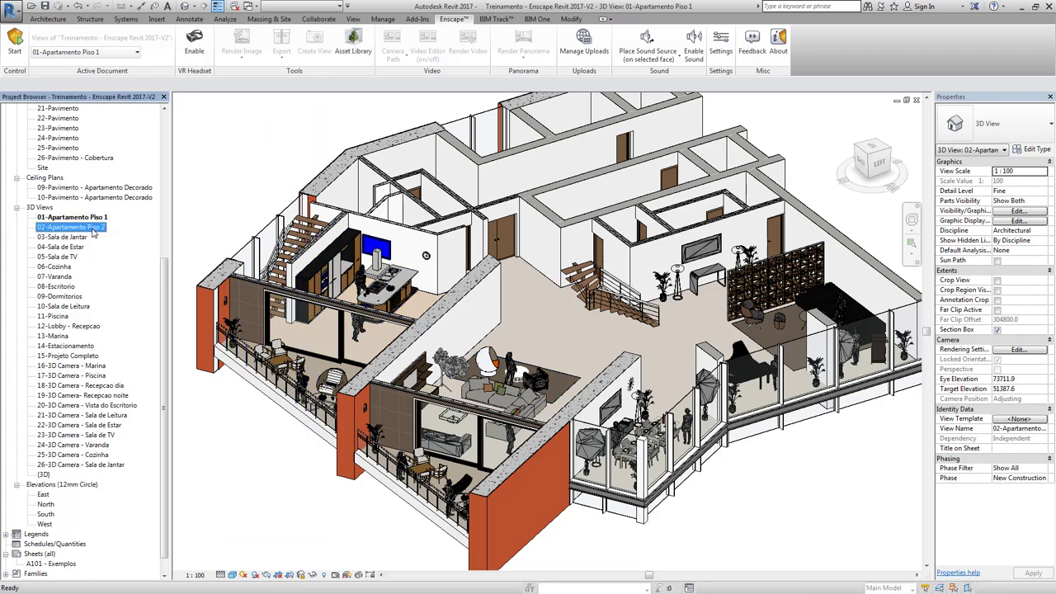
Open the 02-Apartamento Piso 2 3D view and zoom in on the apartment cut-away.
{"action": "double_click", "coordinate": [93, 228]}
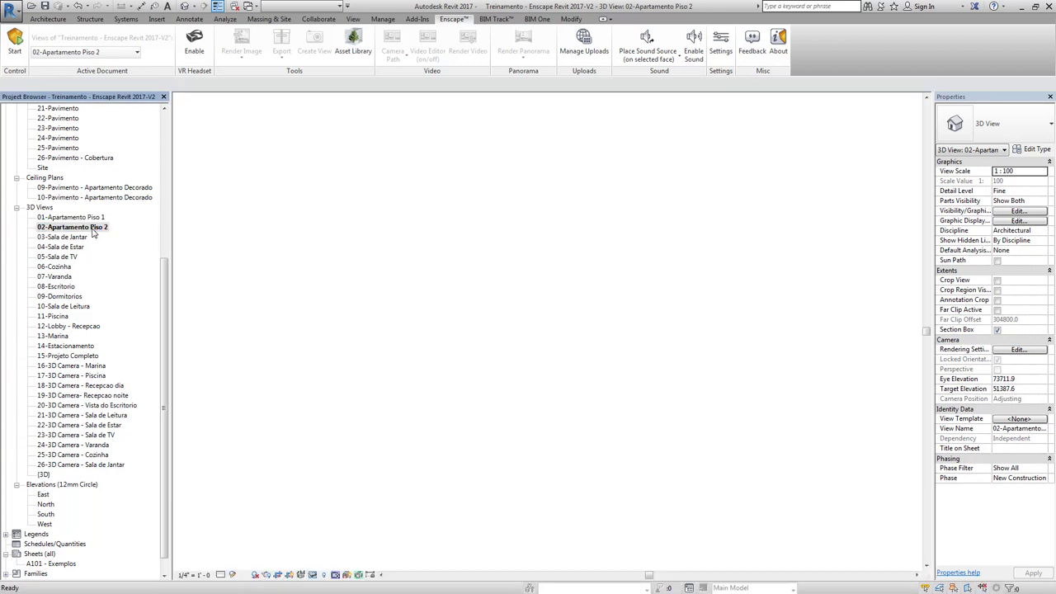
{"action": "scroll", "coordinate": [640, 400], "scroll_direction": "up", "scroll_amount": 5}
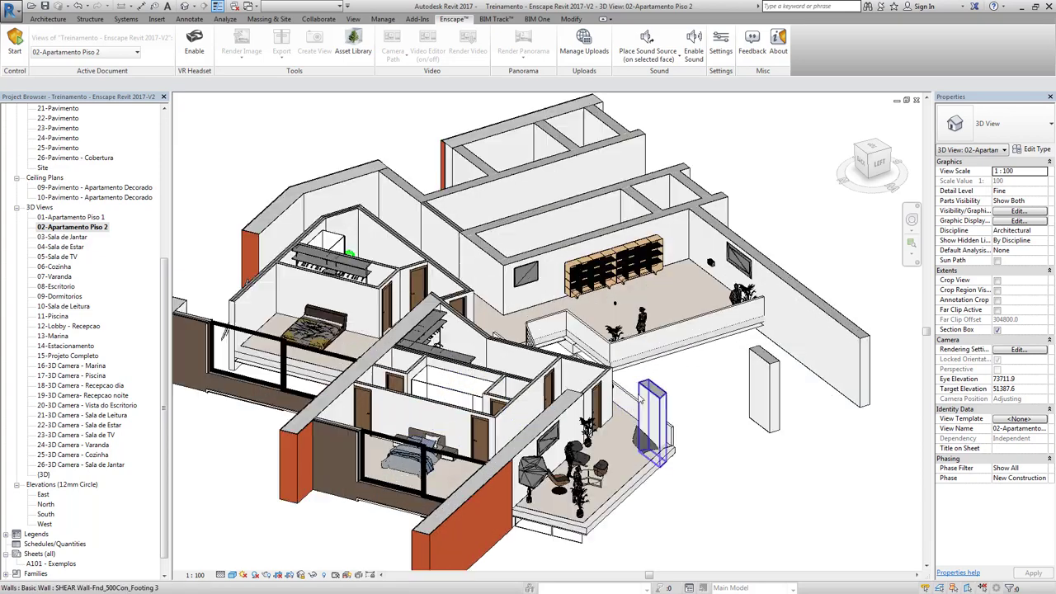
{"action": "scroll", "coordinate": [639, 400], "scroll_direction": "up", "scroll_amount": 2}
{"action": "scroll", "coordinate": [660, 392], "scroll_direction": "up", "scroll_amount": 2}
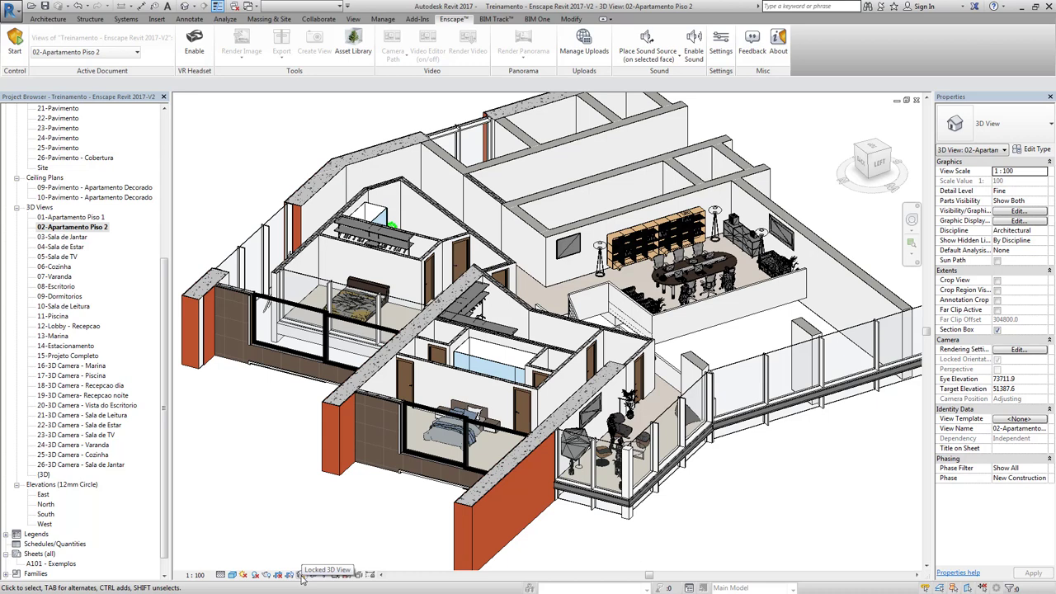
{"action": "middle_click_drag", "start_coordinate": [356, 536], "coordinate": [385, 514], "text": "shift"}
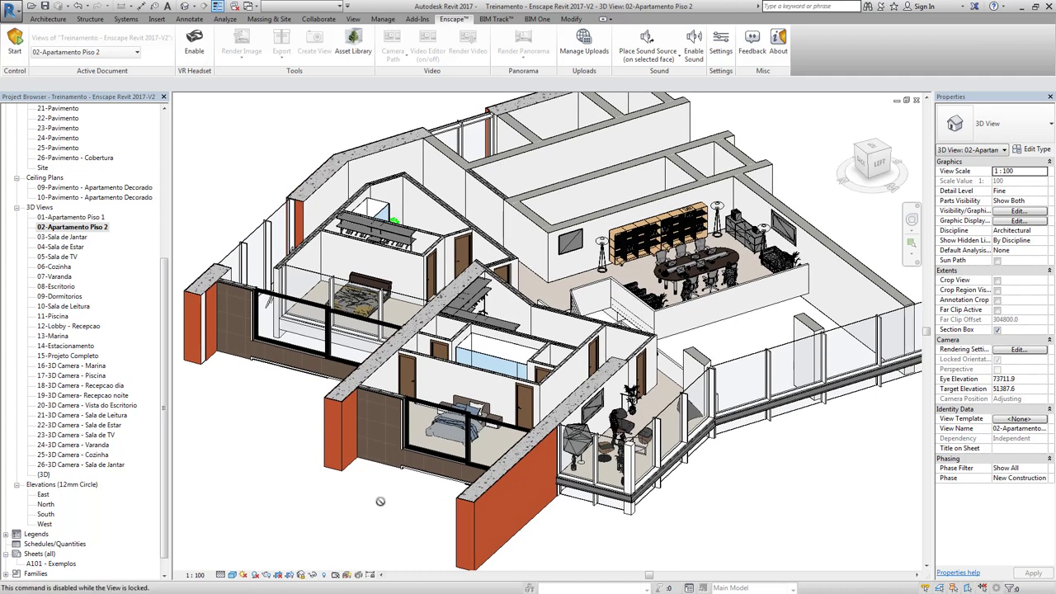
Choose Unlock View from the view lock options and clear the curtain wall selection.
{"action": "left_click", "coordinate": [303, 575]}
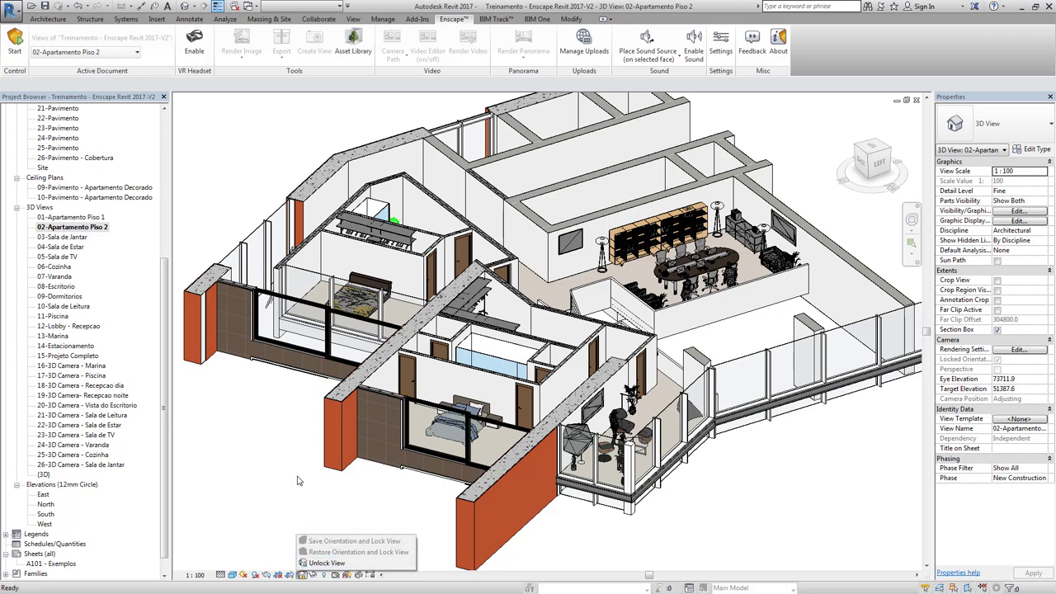
{"action": "left_click", "coordinate": [330, 563]}
{"action": "left_click", "coordinate": [252, 432]}
{"action": "left_click", "coordinate": [208, 141]}
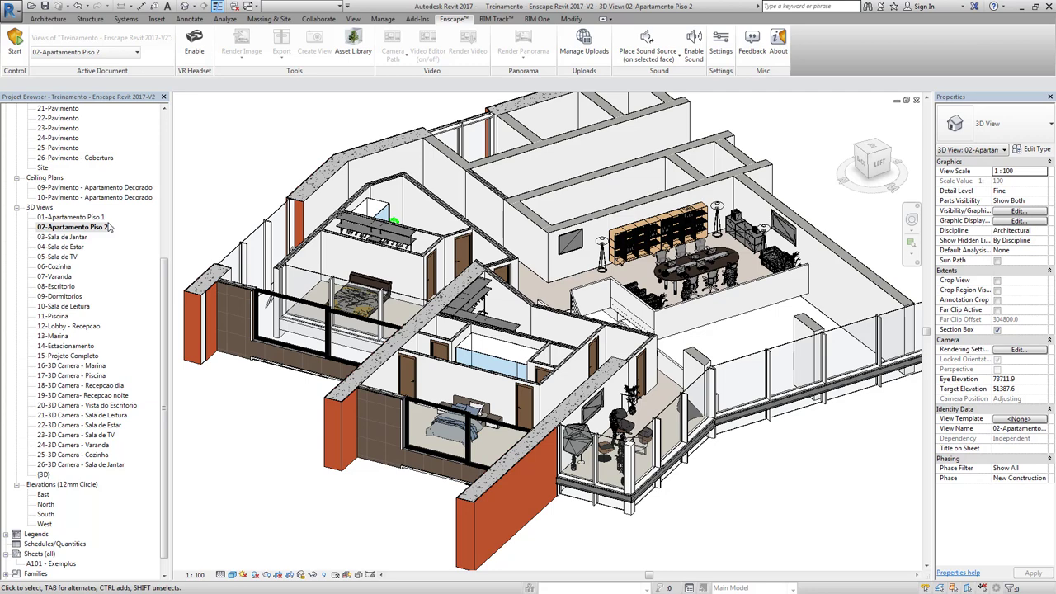
{"action": "right_click", "coordinate": [91, 227]}
{"action": "mouse_move", "coordinate": [165, 330]}
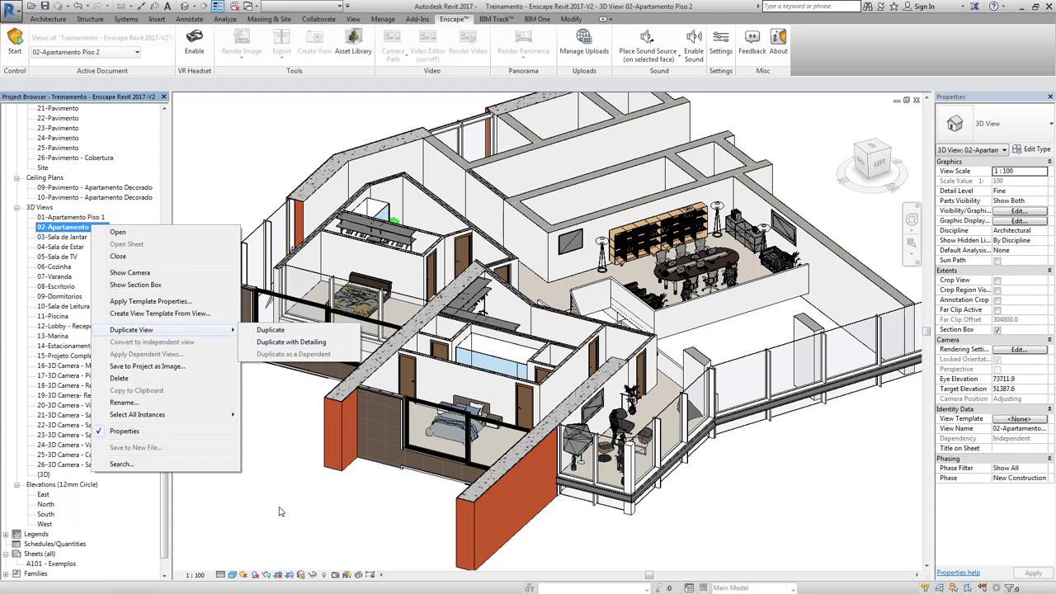
{"action": "left_click", "coordinate": [302, 349]}
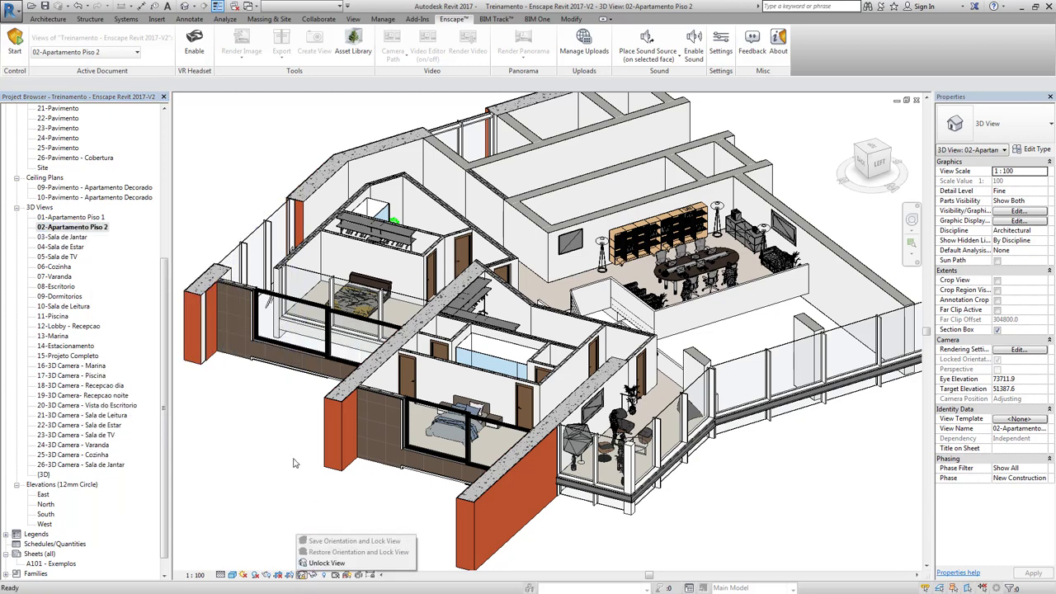
{"action": "left_click", "coordinate": [208, 423]}
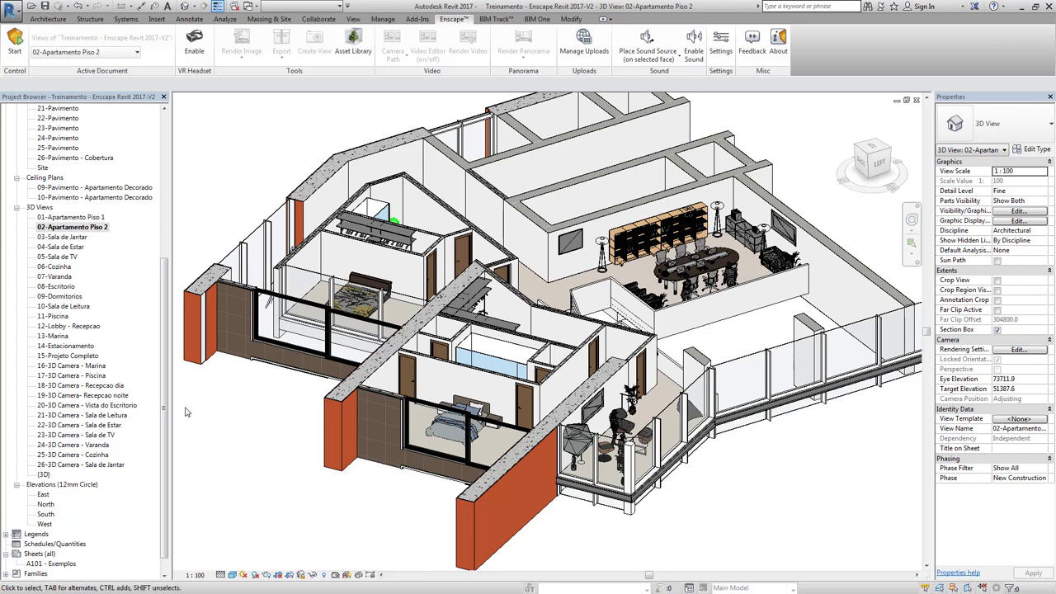
{"action": "left_click", "coordinate": [73, 247]}
Open the 03-Sala de Jantar, 04-Sala de Estar and 05-Sala de TV 3D views, zooming into each.
{"action": "double_click", "coordinate": [73, 237]}
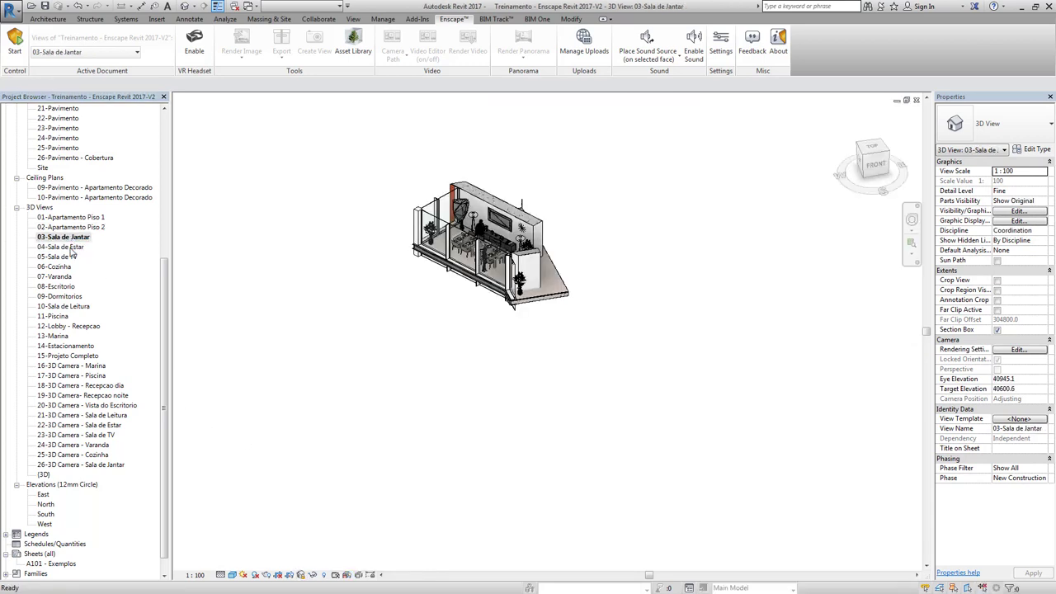
{"action": "scroll", "coordinate": [414, 261], "scroll_direction": "up", "scroll_amount": 5}
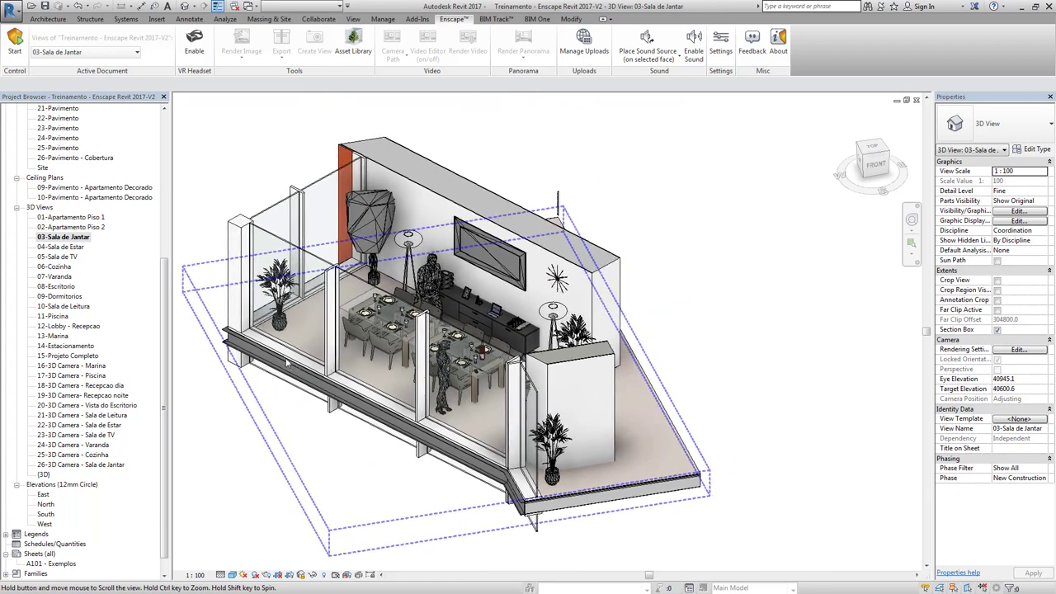
{"action": "double_click", "coordinate": [59, 248]}
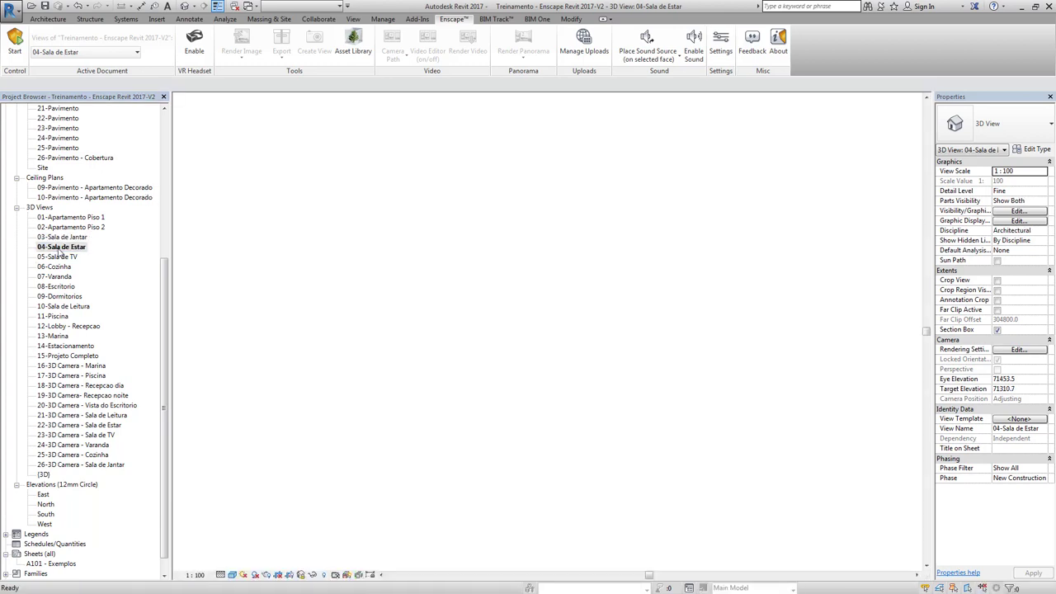
{"action": "left_click", "coordinate": [57, 257]}
{"action": "double_click", "coordinate": [57, 258]}
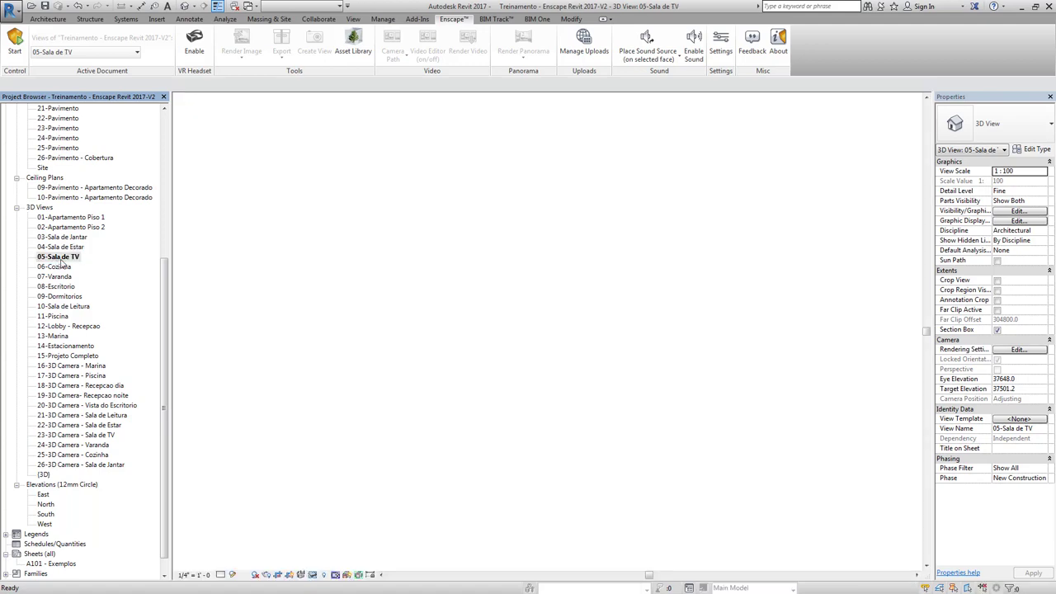
{"action": "scroll", "coordinate": [516, 260], "scroll_direction": "up", "scroll_amount": 2}
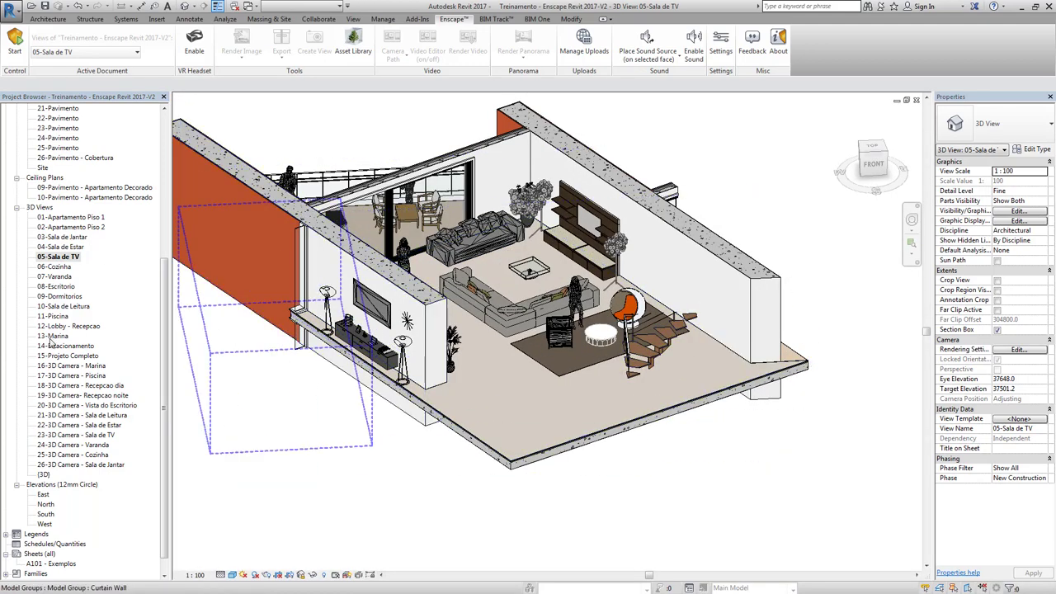
{"action": "left_click", "coordinate": [85, 366]}
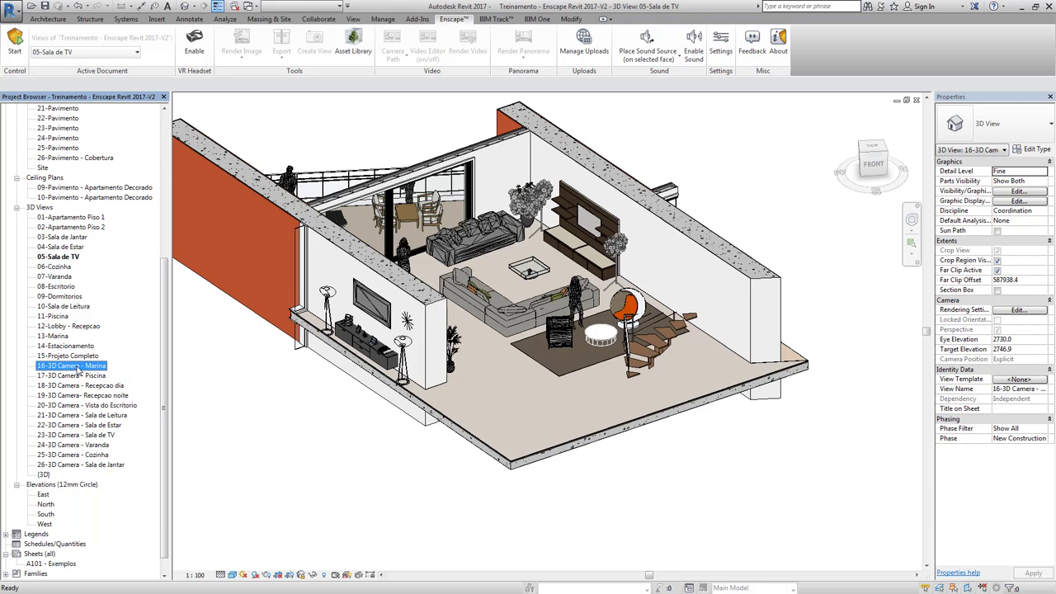
Open camera views 16 Marina, 18 Recepcao dia, 21 Sala de Leitura, 22 Sala de Estar and 24 Varanda in turn.
{"action": "double_click", "coordinate": [77, 368]}
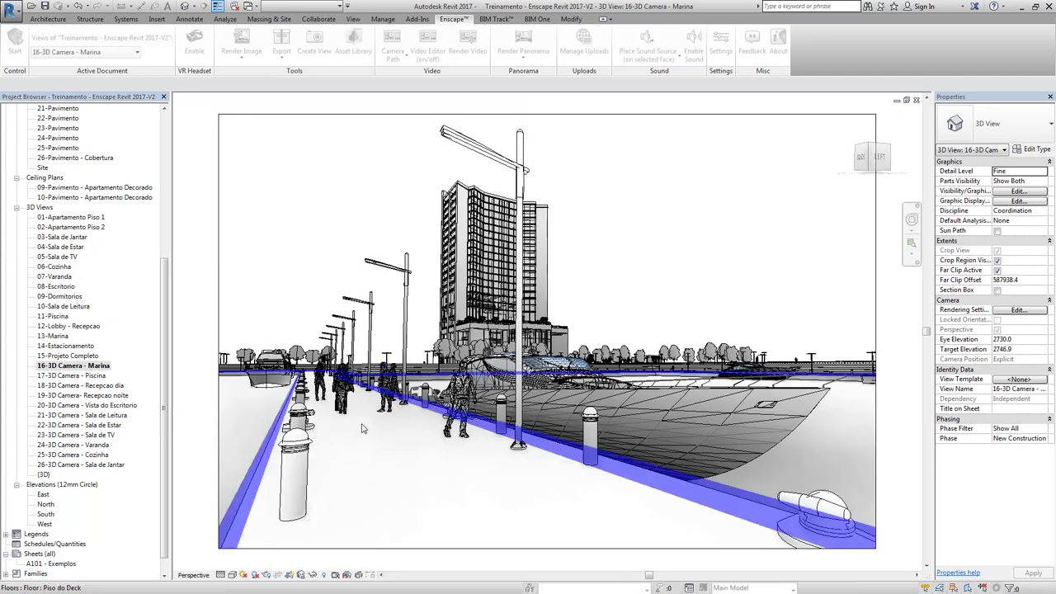
{"action": "left_click", "coordinate": [109, 385]}
{"action": "double_click", "coordinate": [108, 387]}
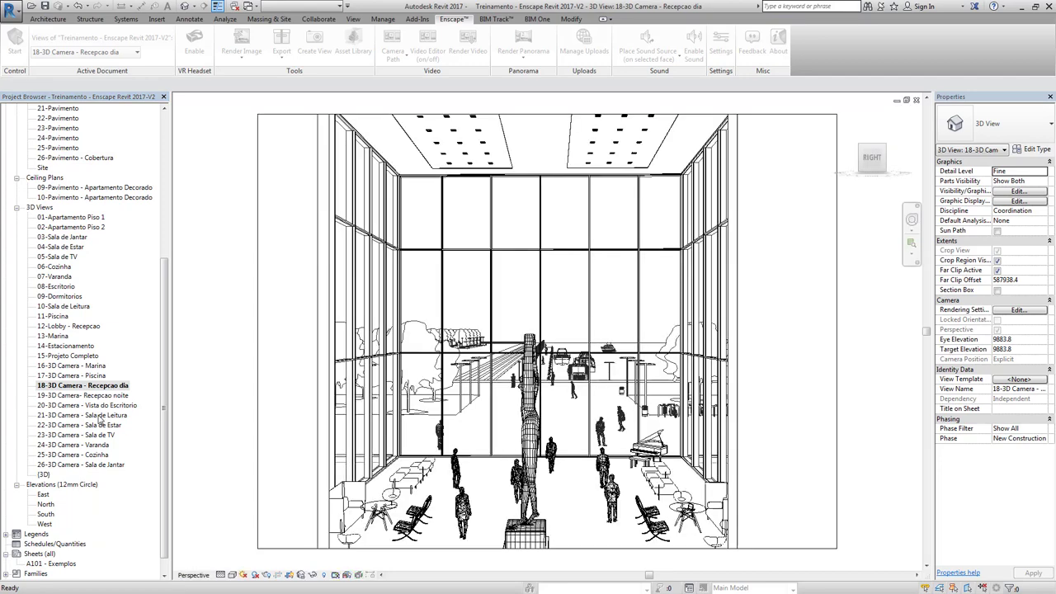
{"action": "double_click", "coordinate": [99, 416]}
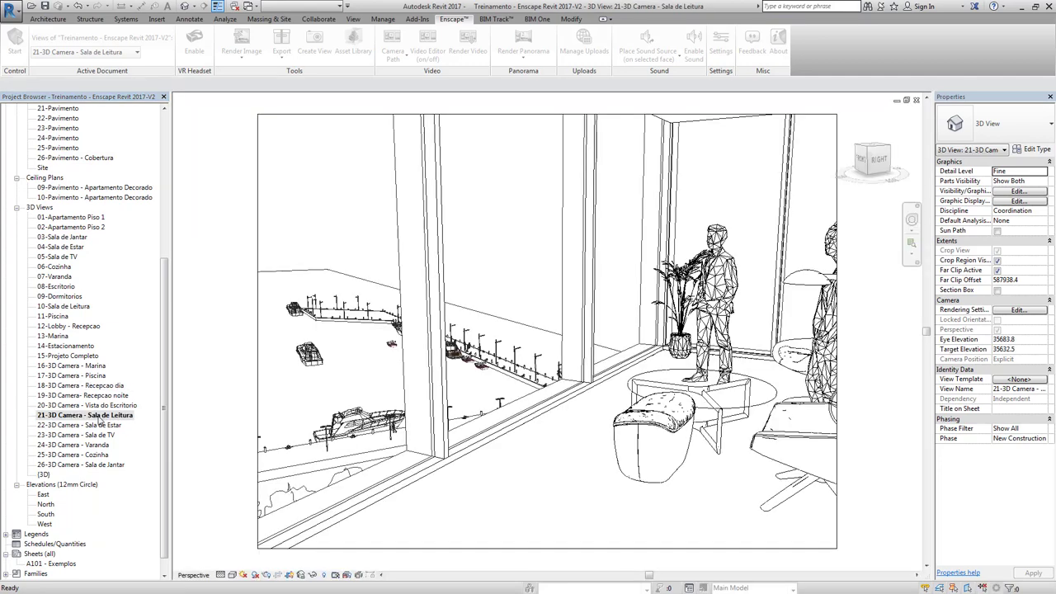
{"action": "double_click", "coordinate": [98, 426]}
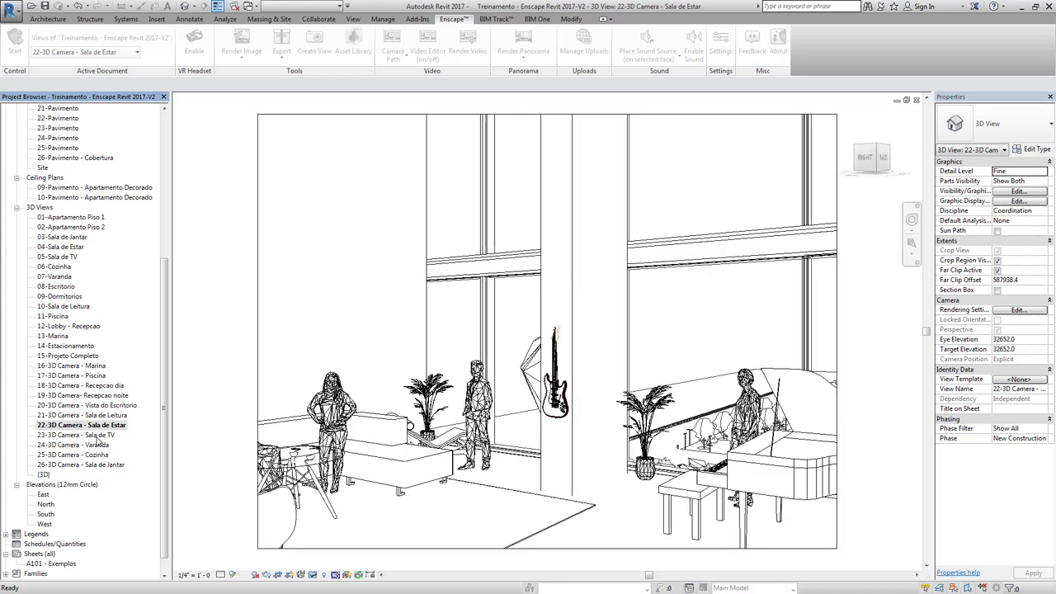
{"action": "double_click", "coordinate": [97, 445]}
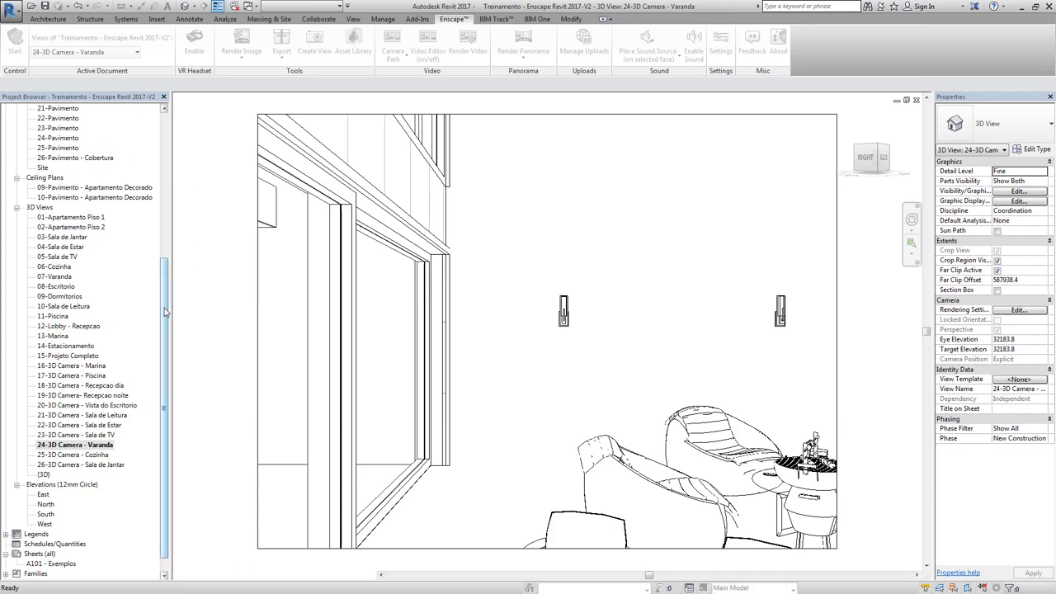
{"action": "left_click_drag", "start_coordinate": [164, 312], "coordinate": [166, 36]}
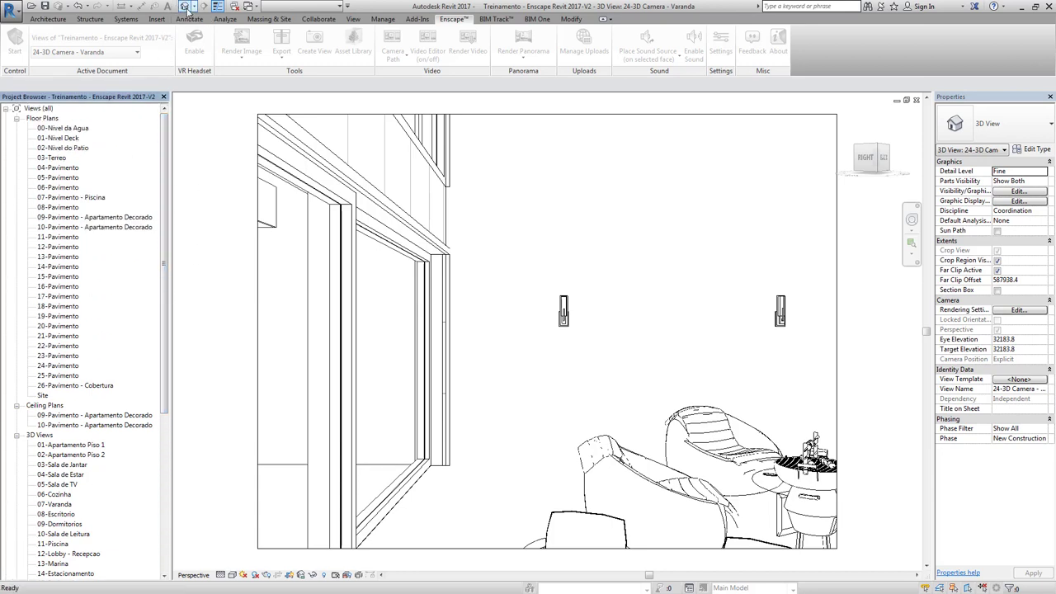
Switch to the default {3D} view, zoom out and pan to bring the marina boats into view.
{"action": "left_click", "coordinate": [185, 6]}
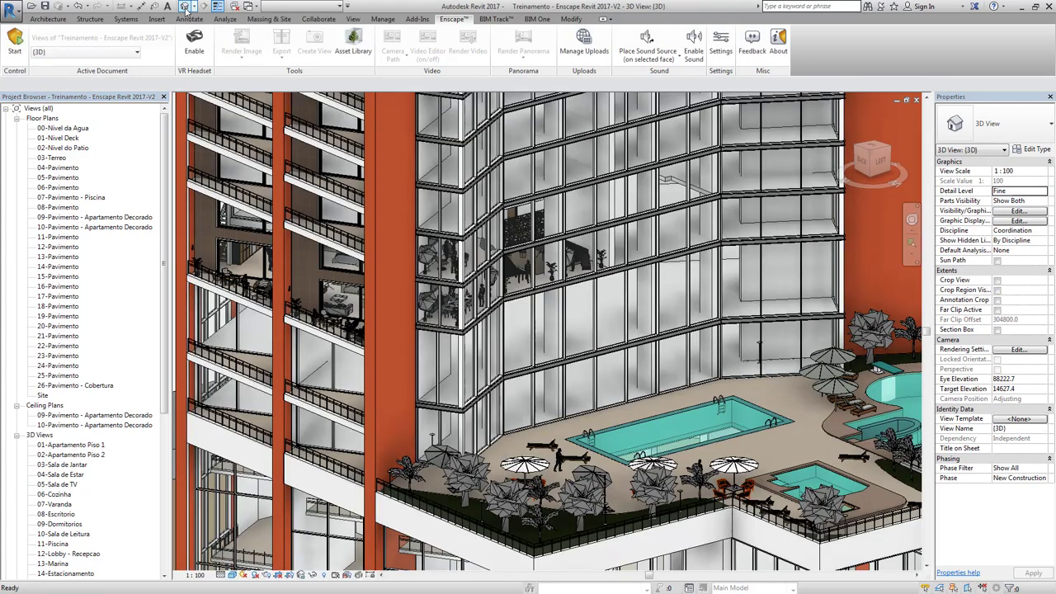
{"action": "scroll", "coordinate": [542, 297], "scroll_direction": "down", "scroll_amount": 2}
{"action": "scroll", "coordinate": [542, 297], "scroll_direction": "down", "scroll_amount": 2}
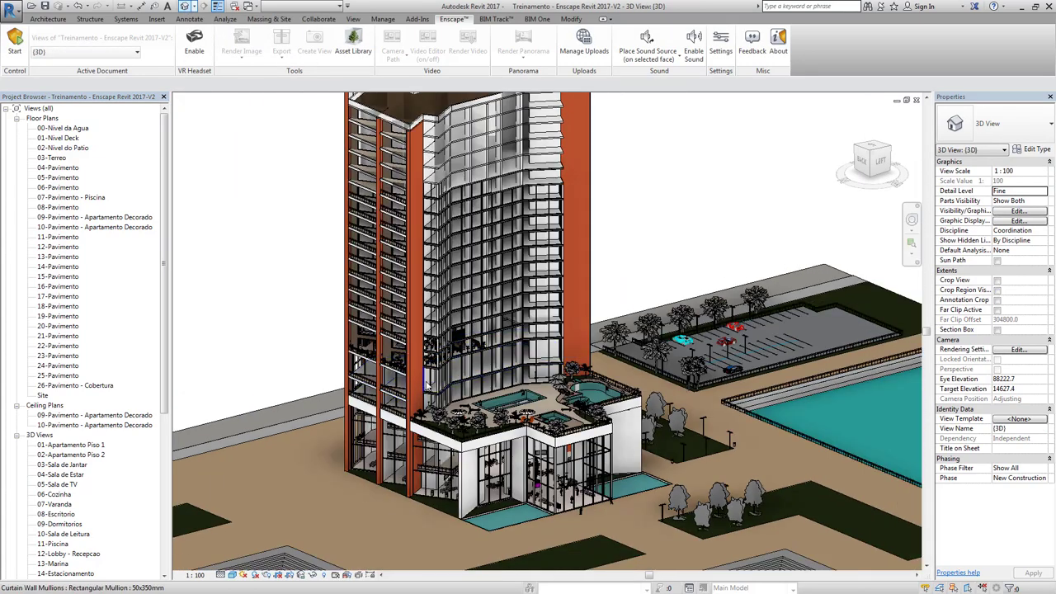
{"action": "scroll", "coordinate": [542, 297], "scroll_direction": "down", "scroll_amount": 2}
{"action": "middle_click_drag", "start_coordinate": [542, 297], "coordinate": [576, 221]}
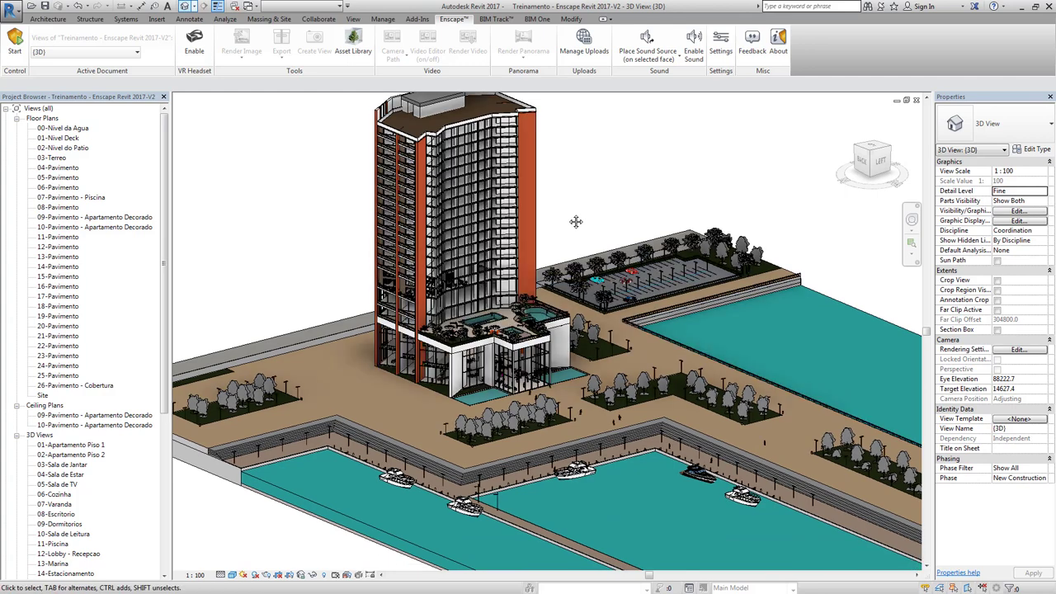